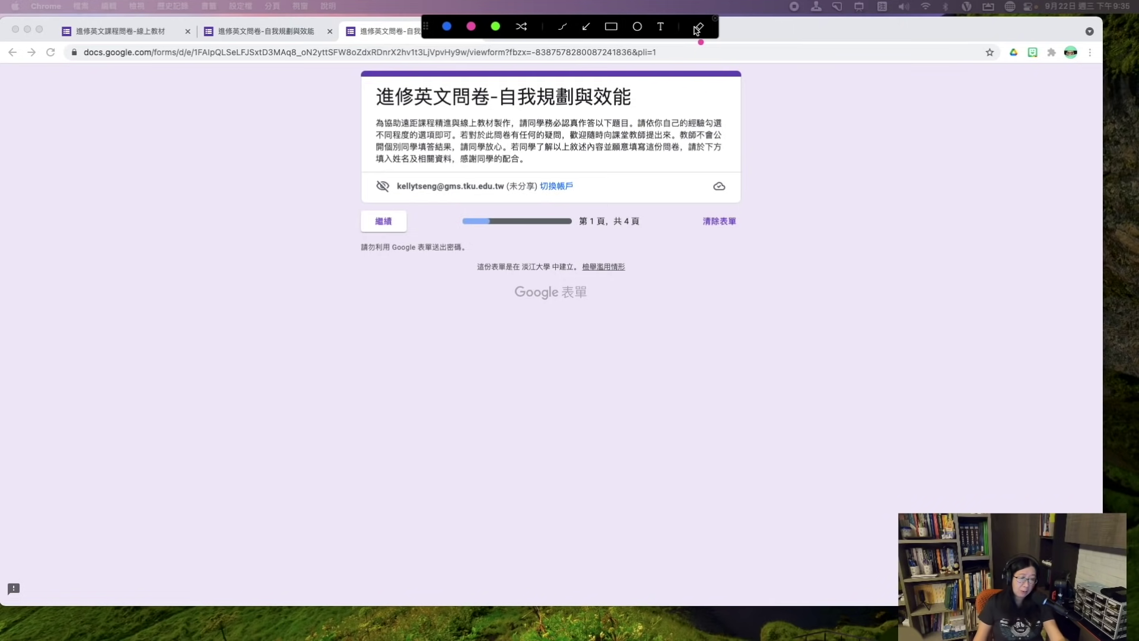
drag(487, 100, 481, 136)
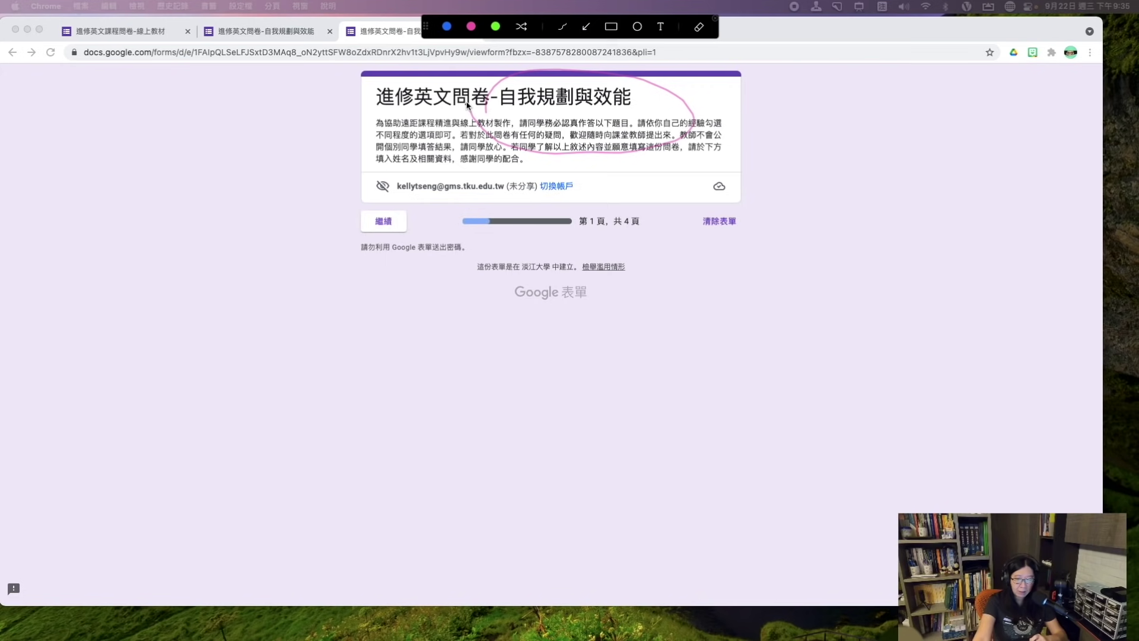
key(Escape)
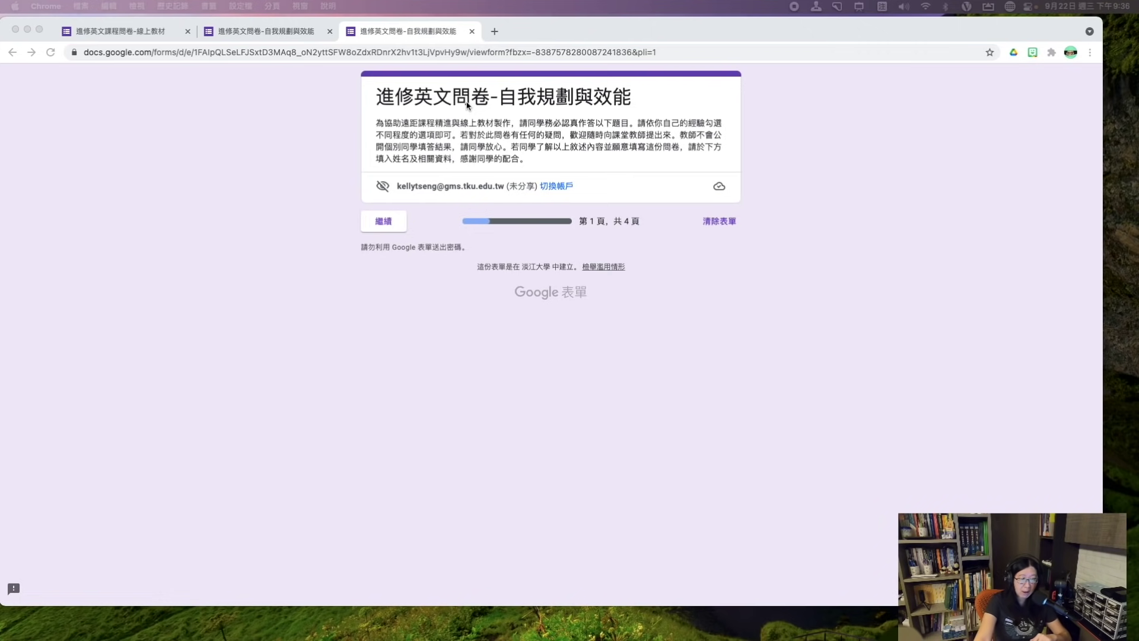
click(387, 221)
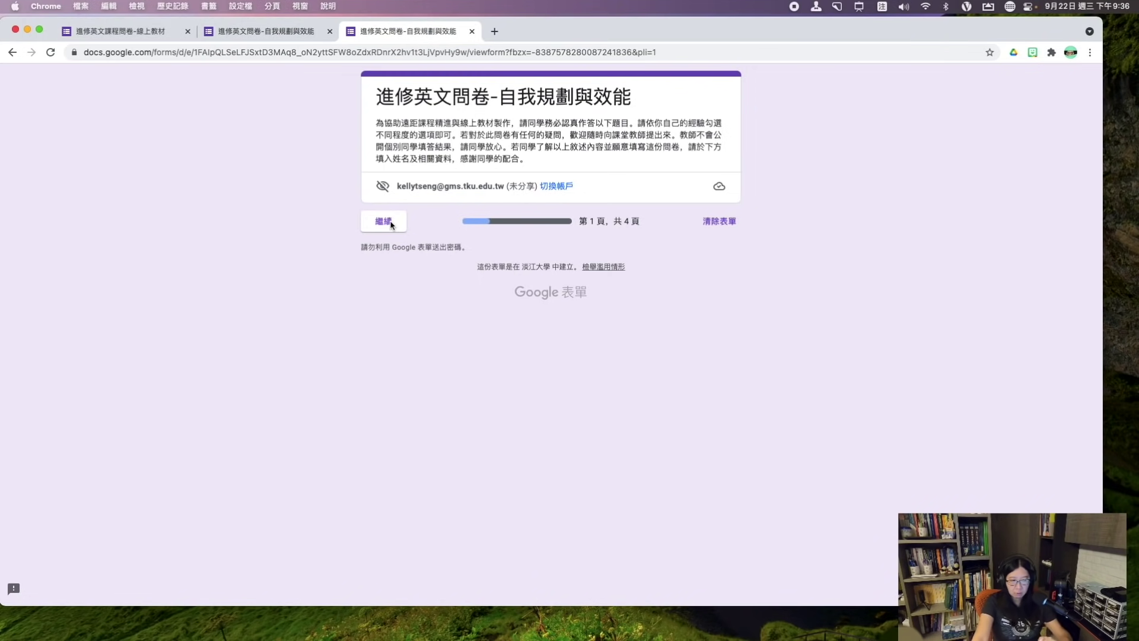
Go to the 基本資料 page and enter the student's name in question 1.2.姓名
click(391, 224)
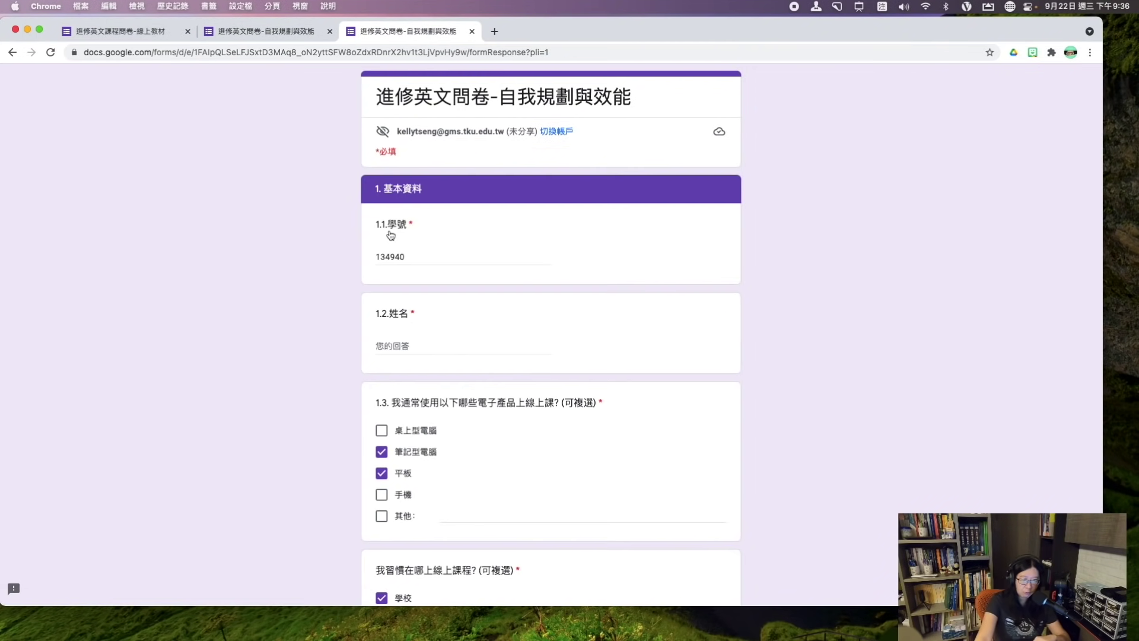
click(427, 249)
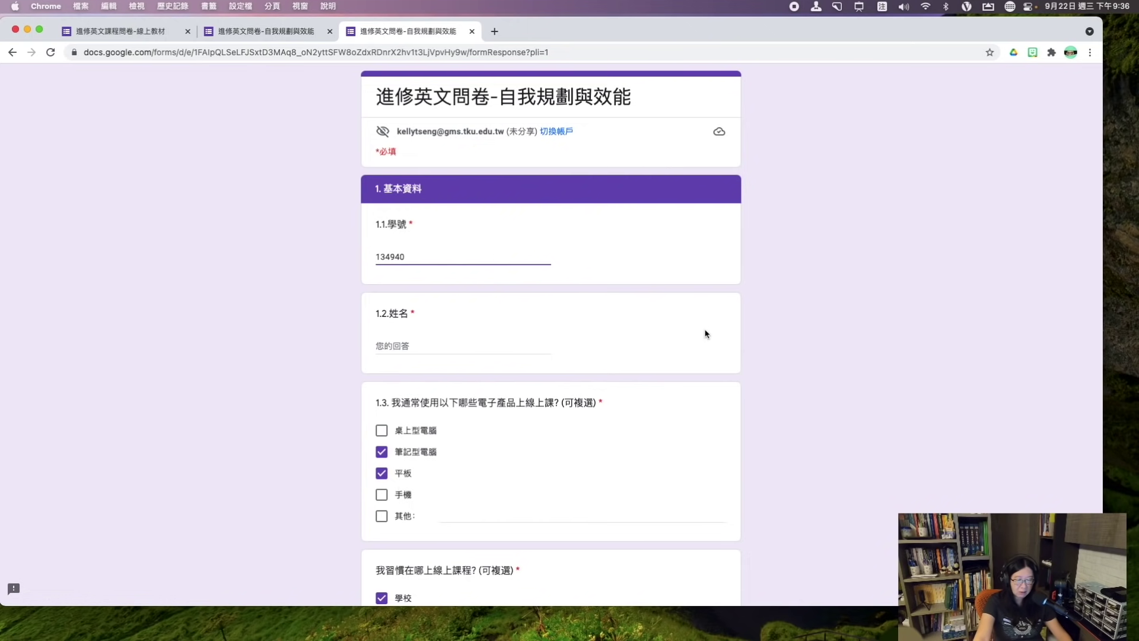
scroll(520, 336, down, 1)
click(400, 290)
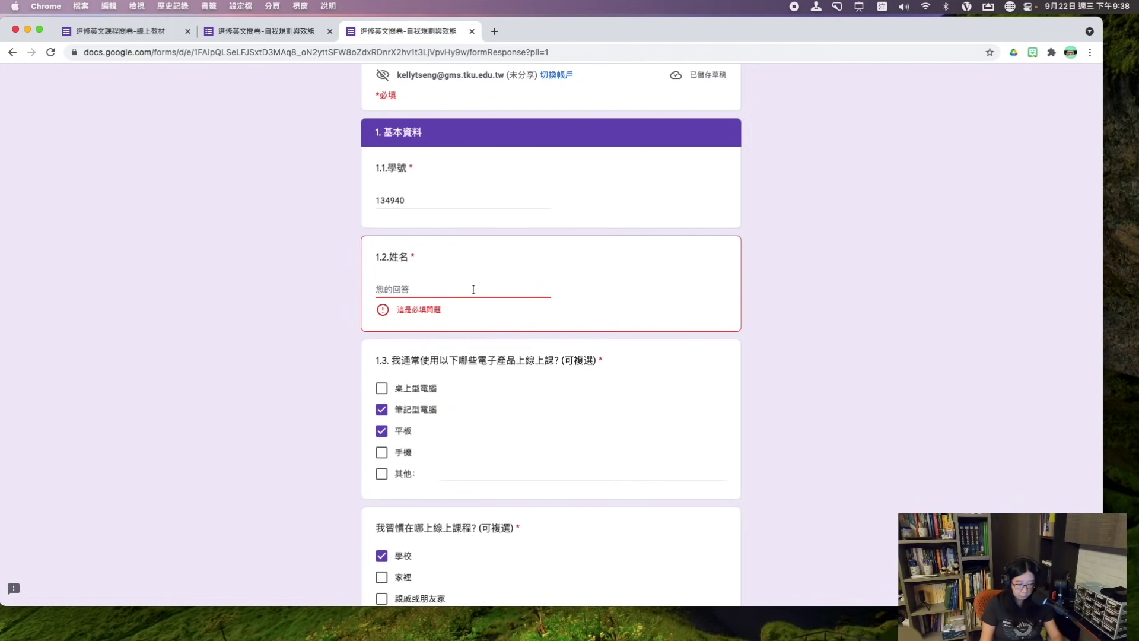
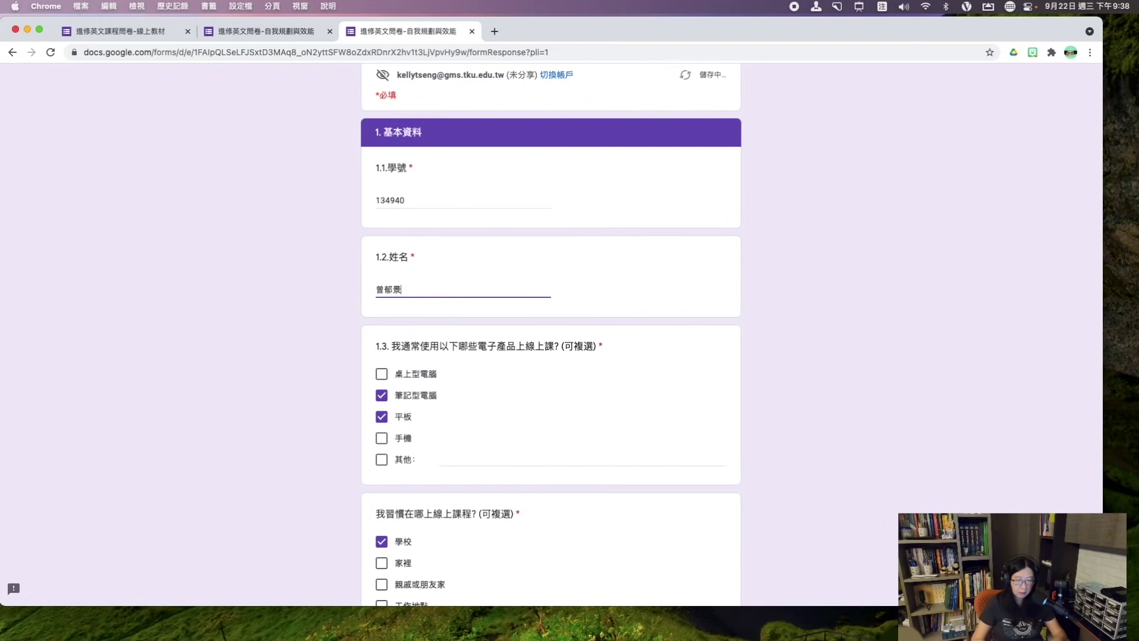
scroll(530, 340, down, 2)
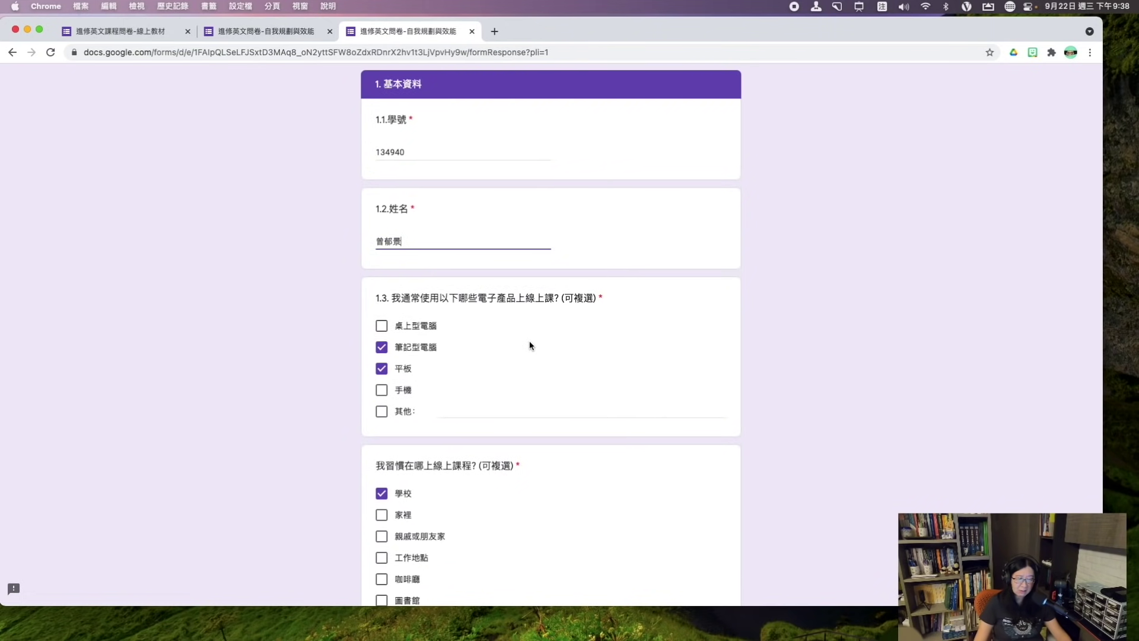
Tick 桌上型電腦, 筆記型電腦, 平板, 手機 and 其他 for question 1.3
scroll(530, 342, down, 1)
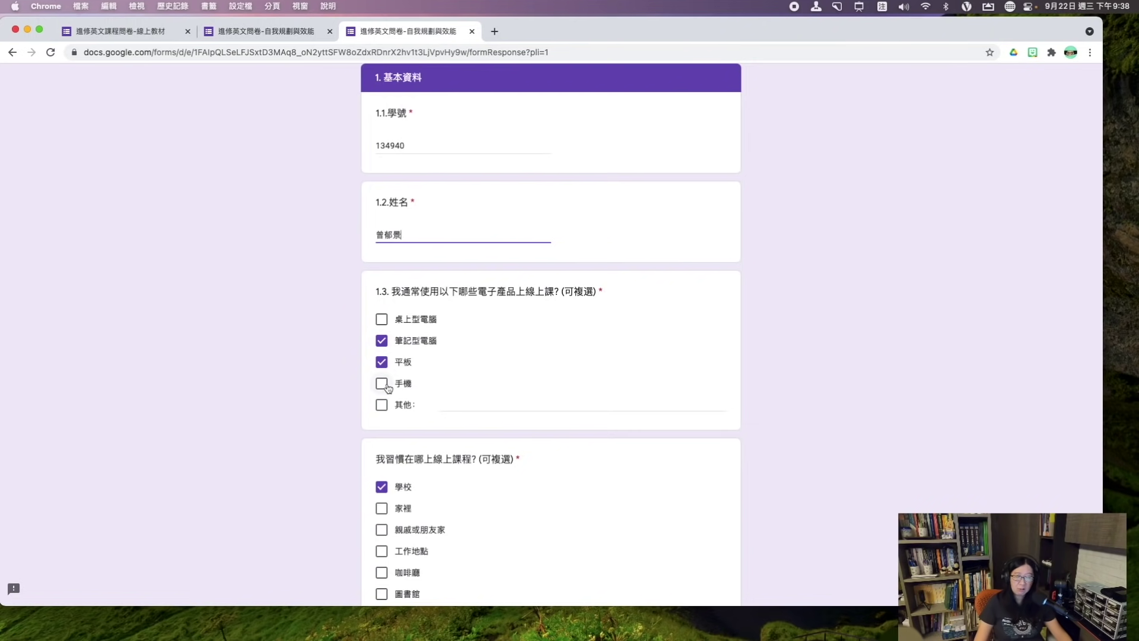
click(384, 343)
click(382, 361)
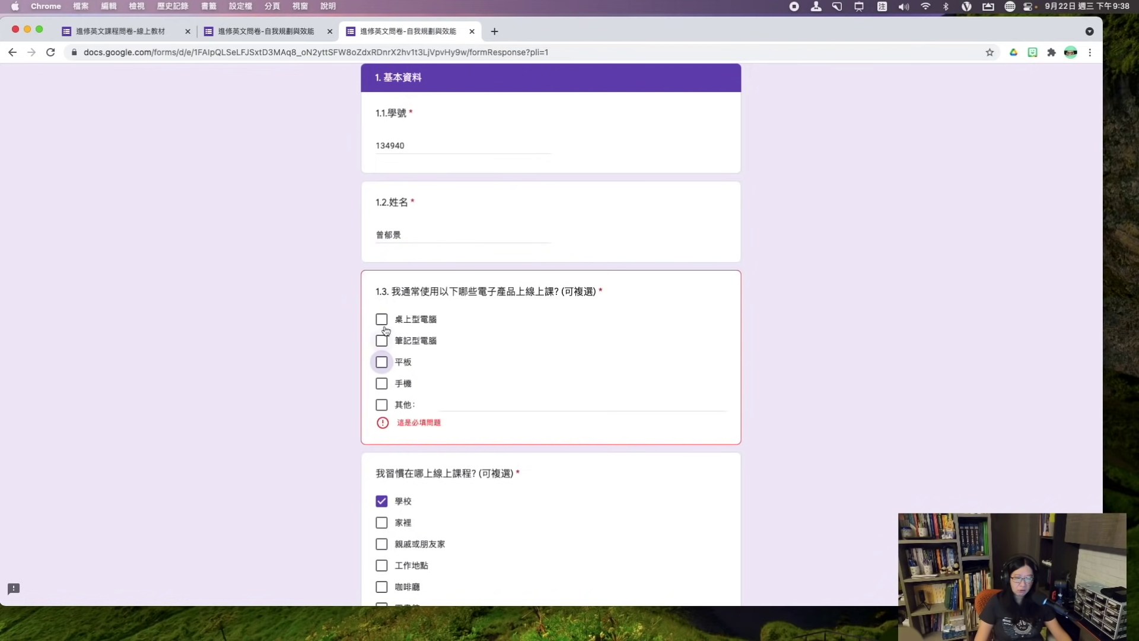
click(386, 326)
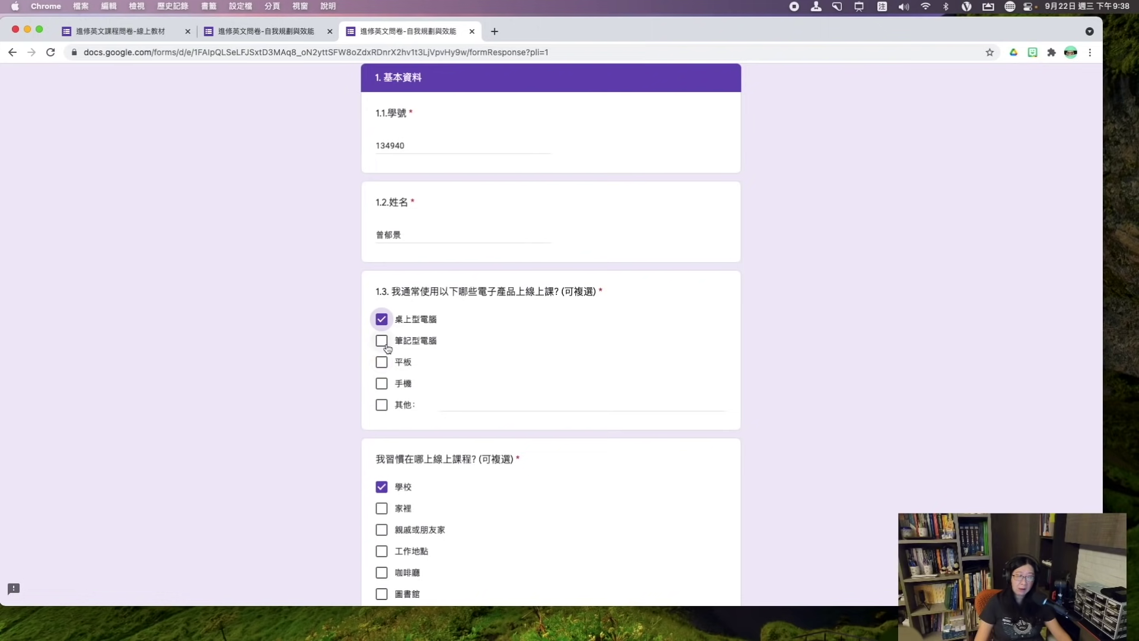
click(385, 346)
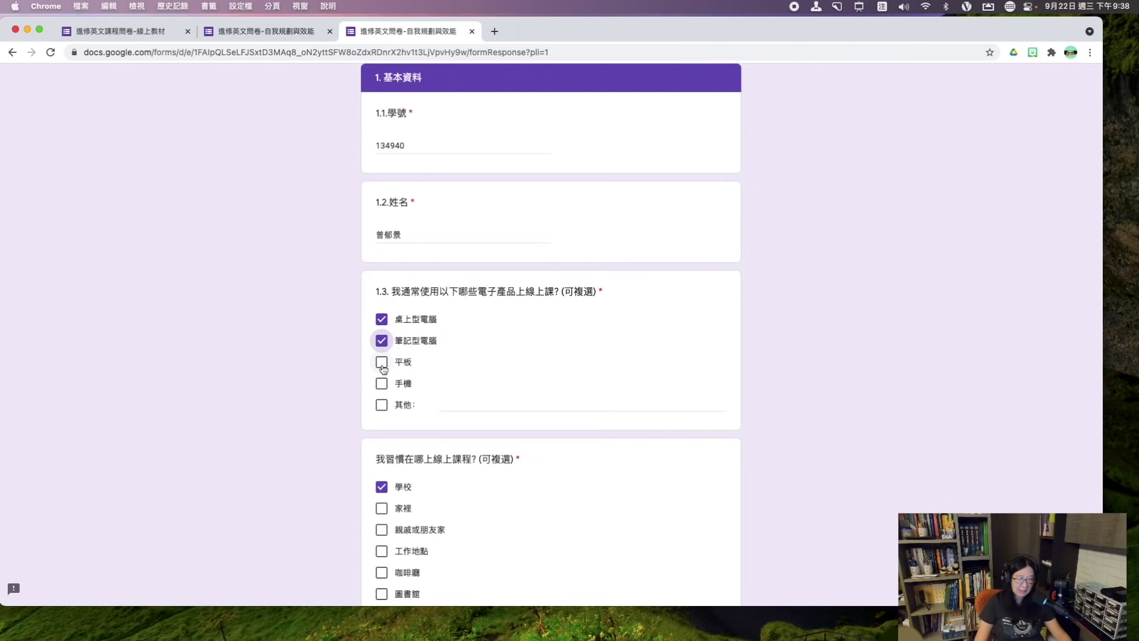
click(383, 367)
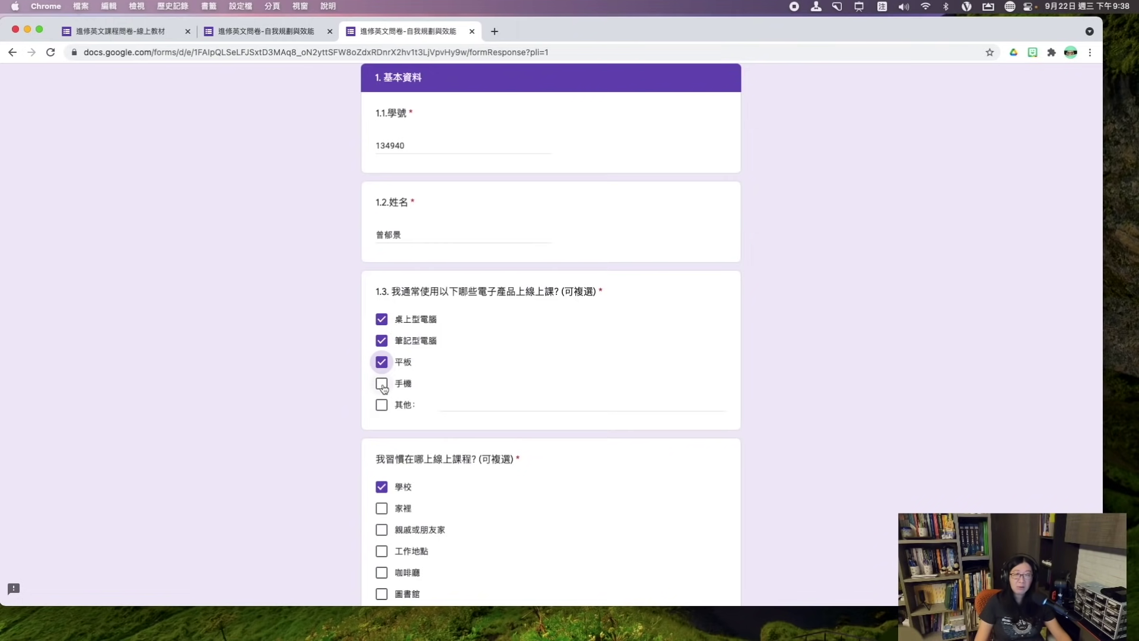
click(383, 385)
click(382, 407)
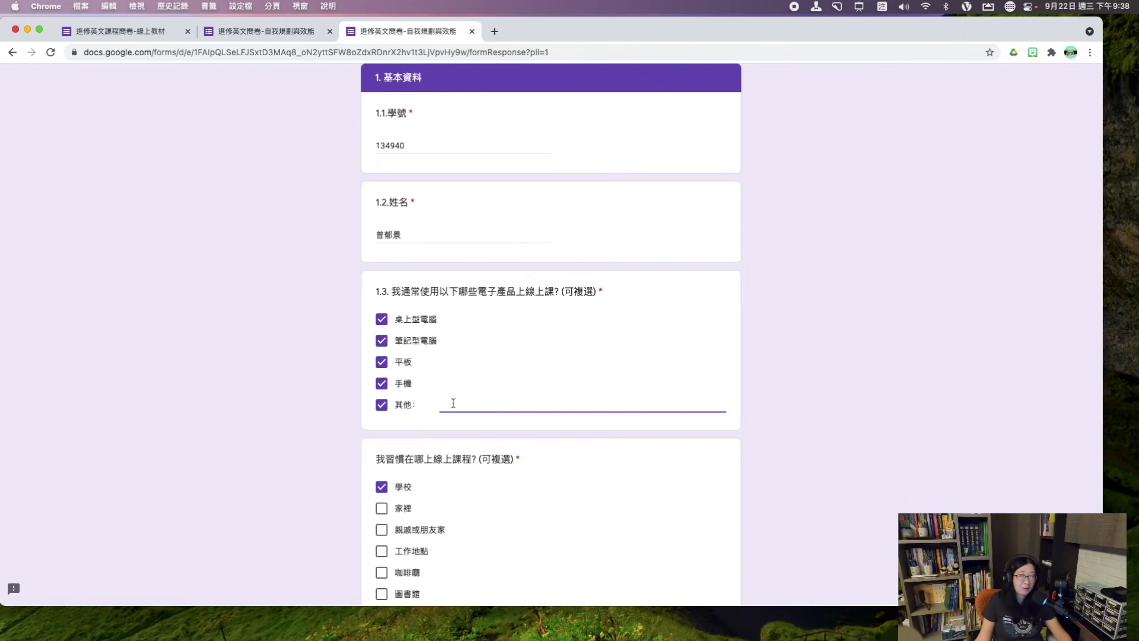
Leave only 工作地點 and 交通工具上 ticked as places for online courses
scroll(621, 344, down, 3)
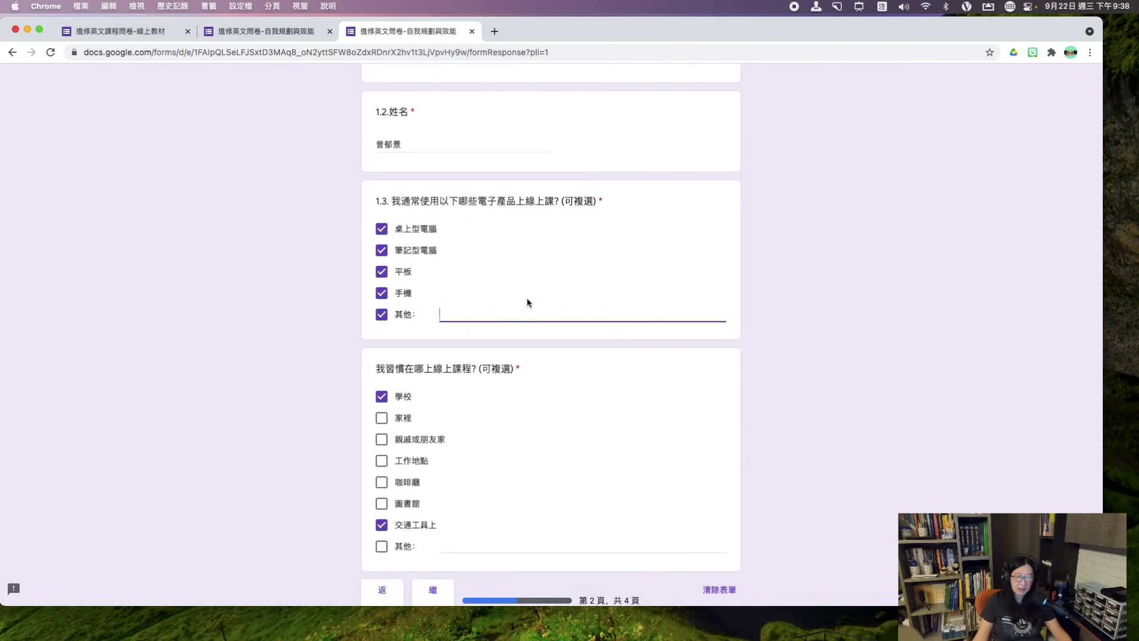
scroll(551, 338, down, 2)
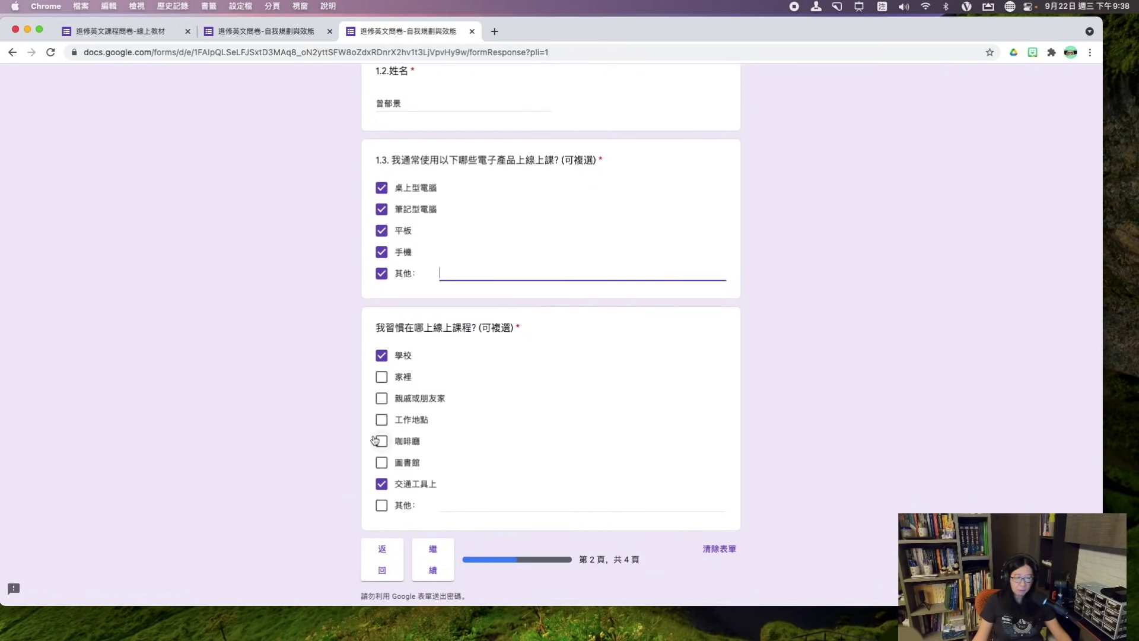
scroll(437, 437, down, 2)
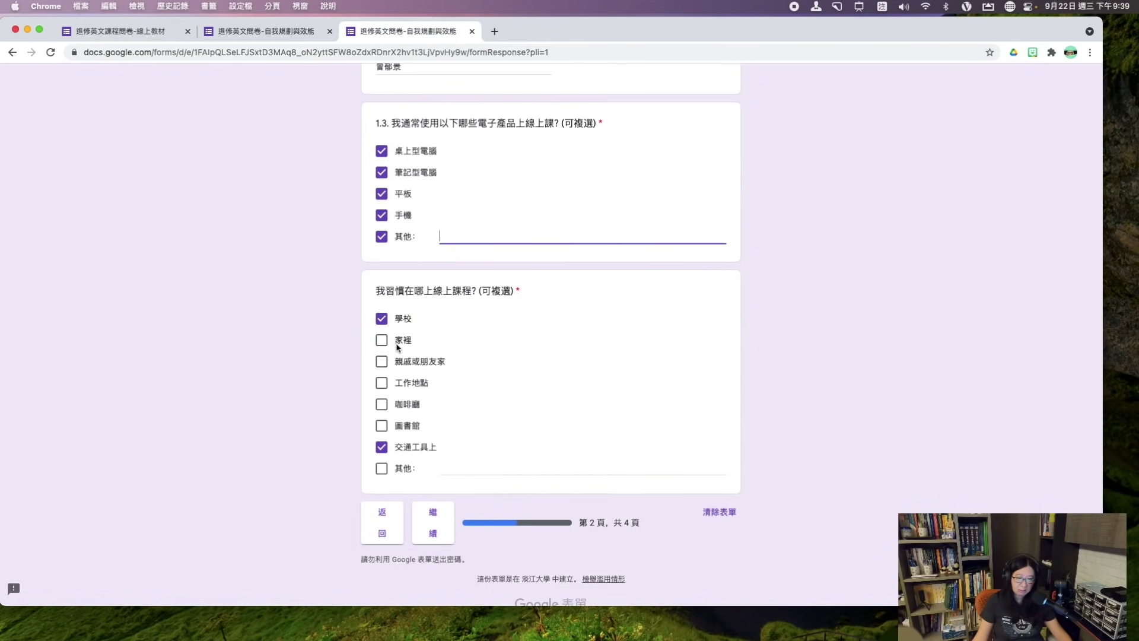
click(385, 446)
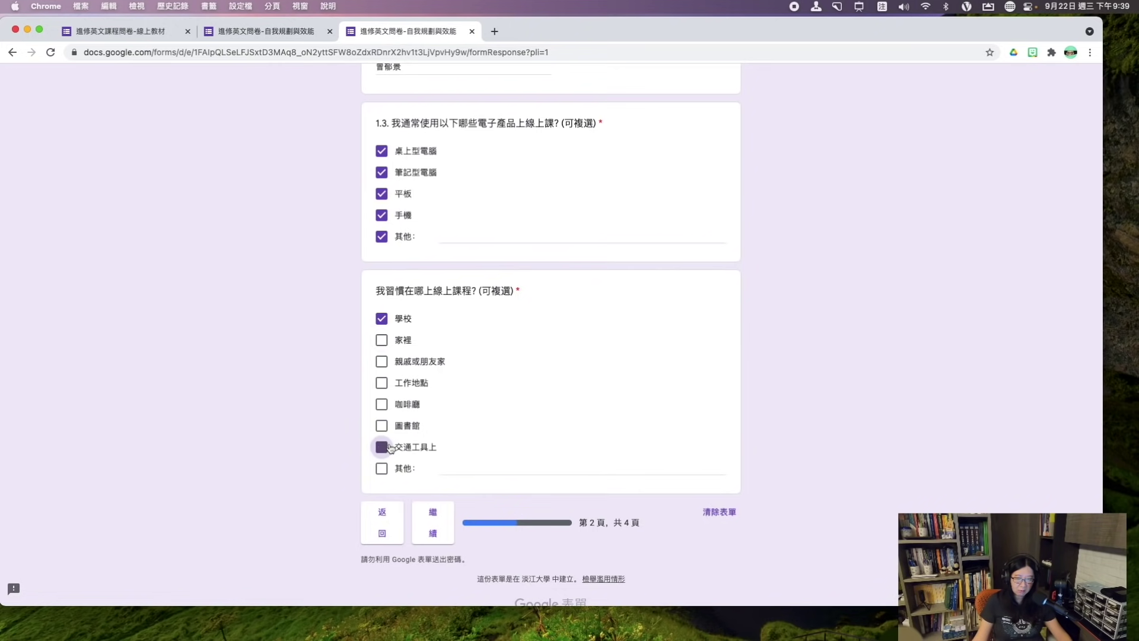
click(384, 343)
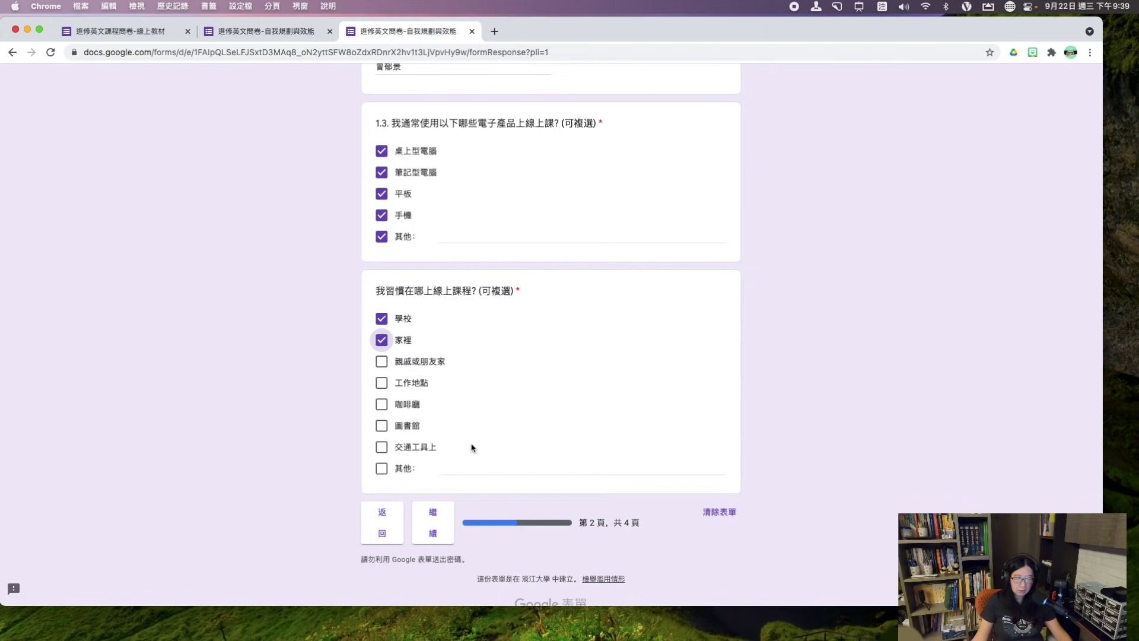
click(382, 320)
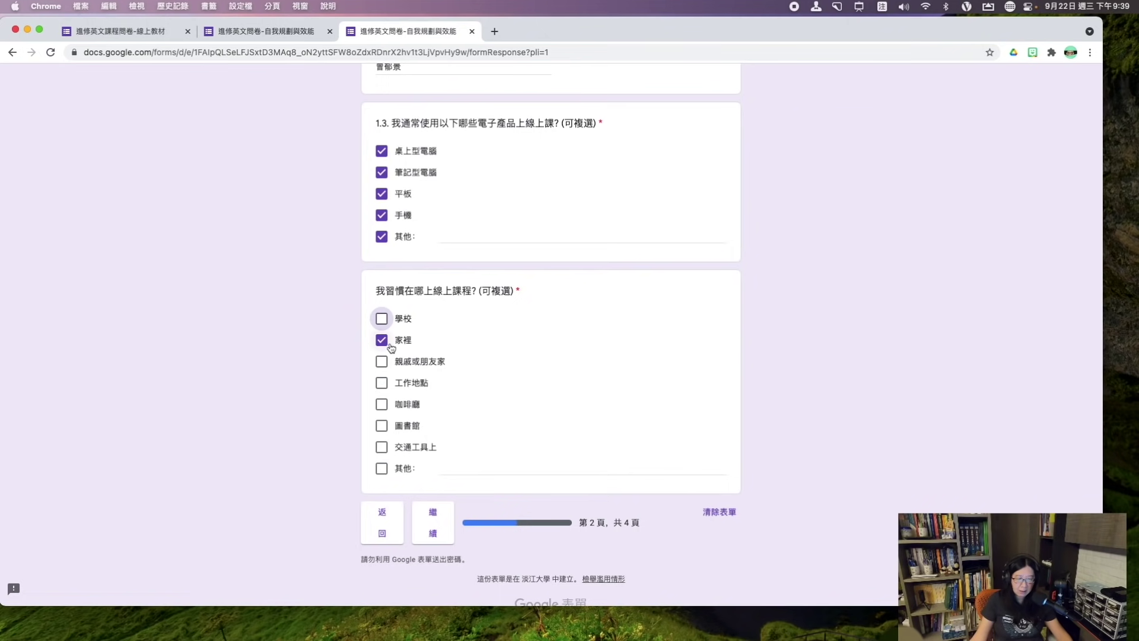
click(383, 403)
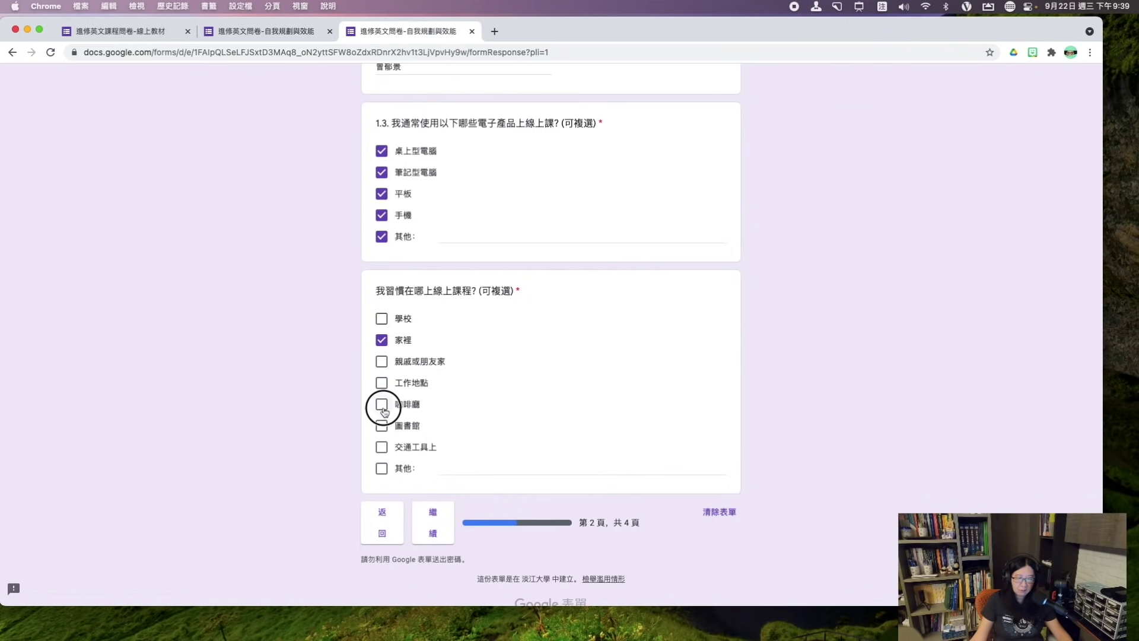
click(382, 339)
click(381, 404)
click(381, 383)
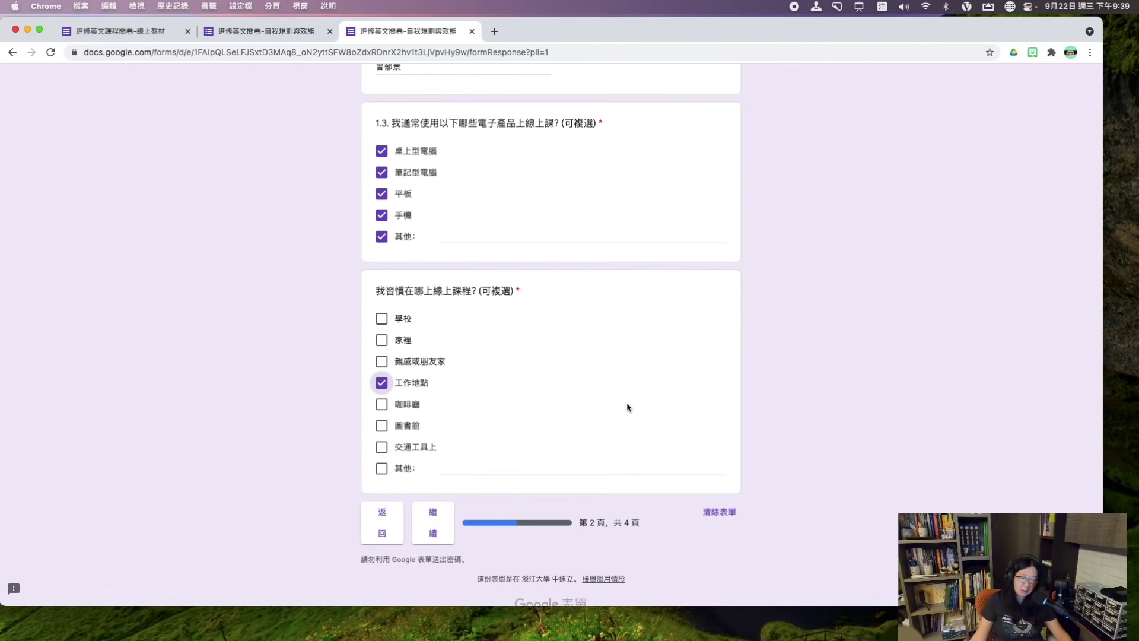
click(382, 447)
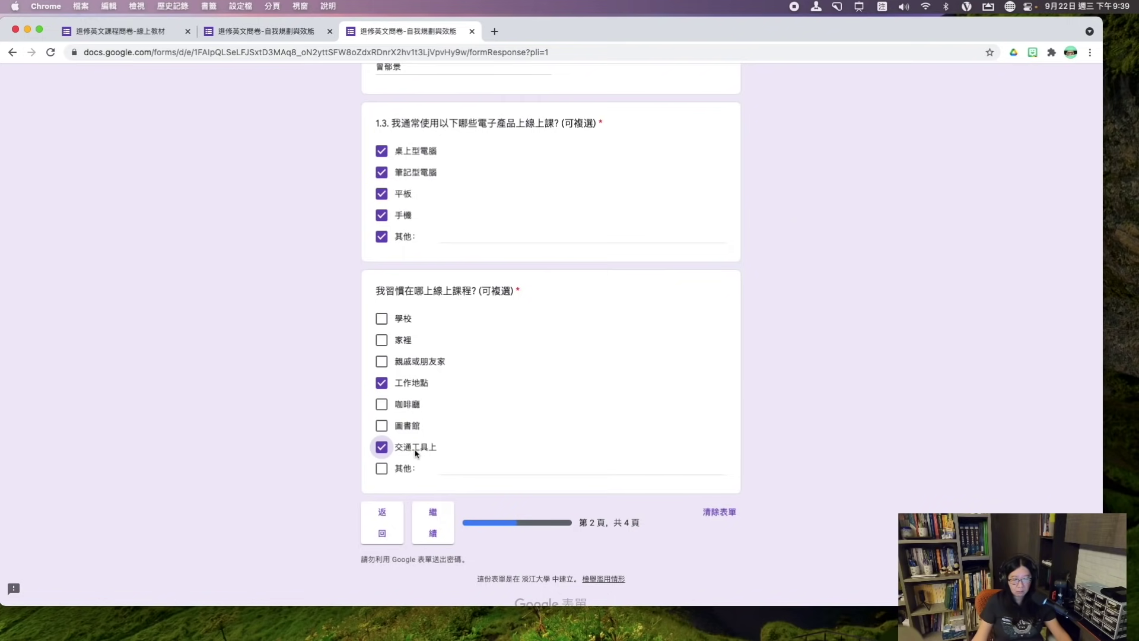
Continue to section 2 自我規劃、篩選-監測 of the survey
scroll(486, 481, up, 10)
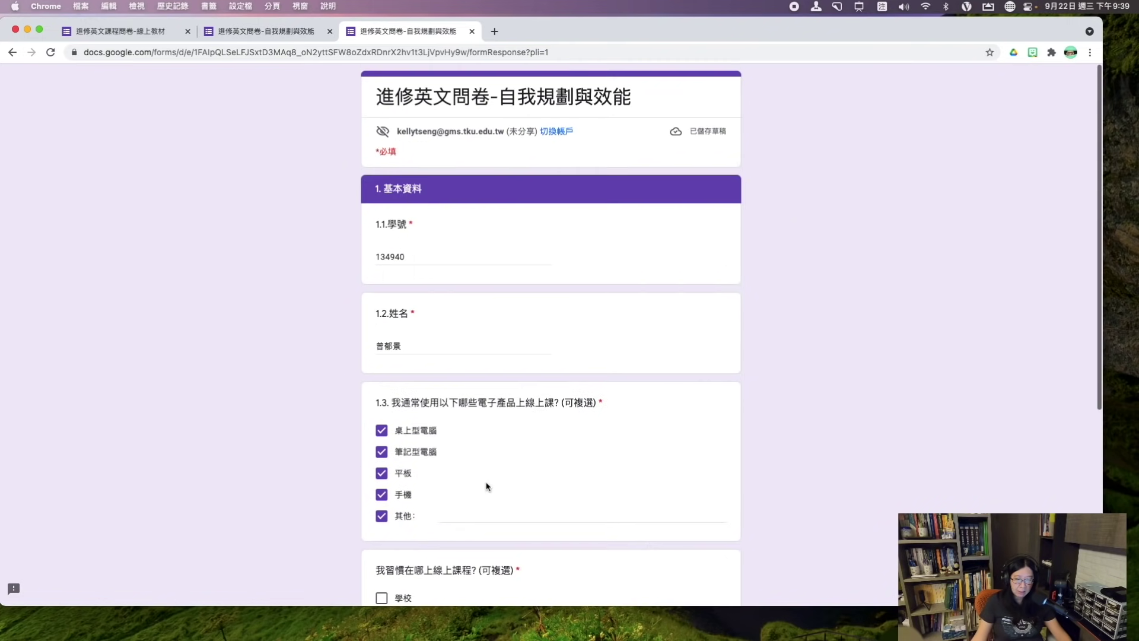
scroll(484, 415, down, 10)
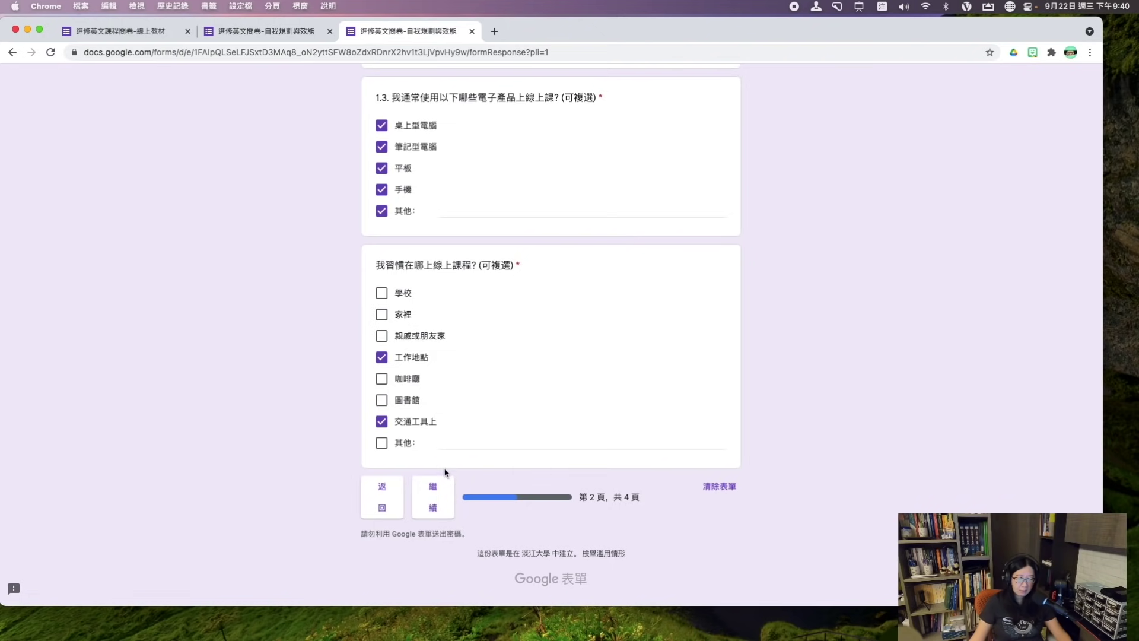
click(439, 504)
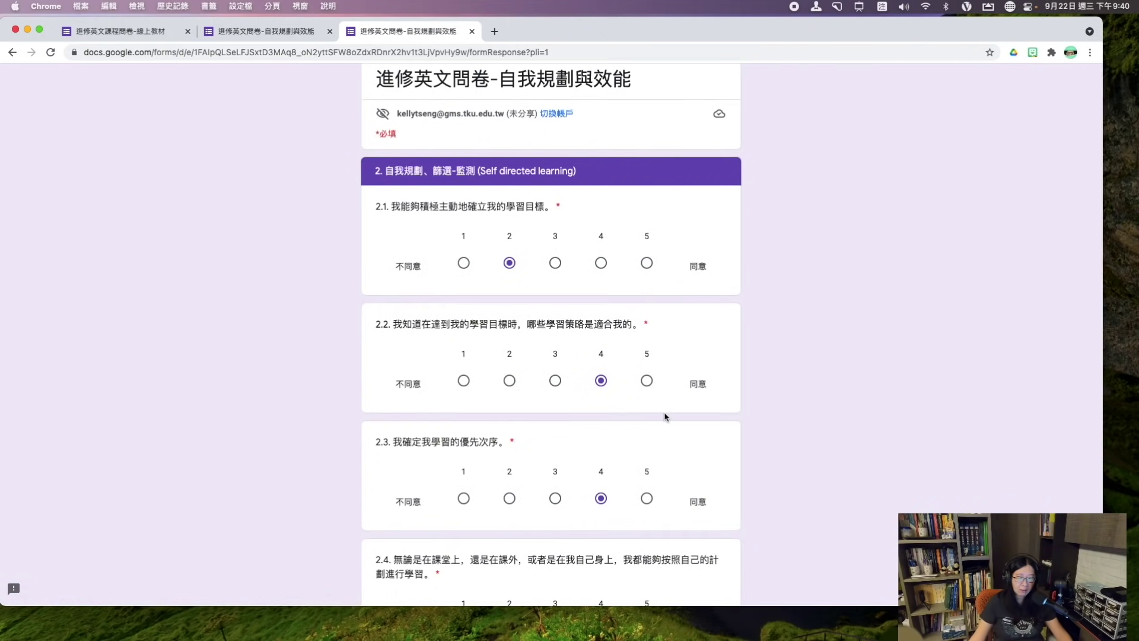
Set question 2.1's rating to 1 and review answers through question 2.10
scroll(578, 306, down, 5)
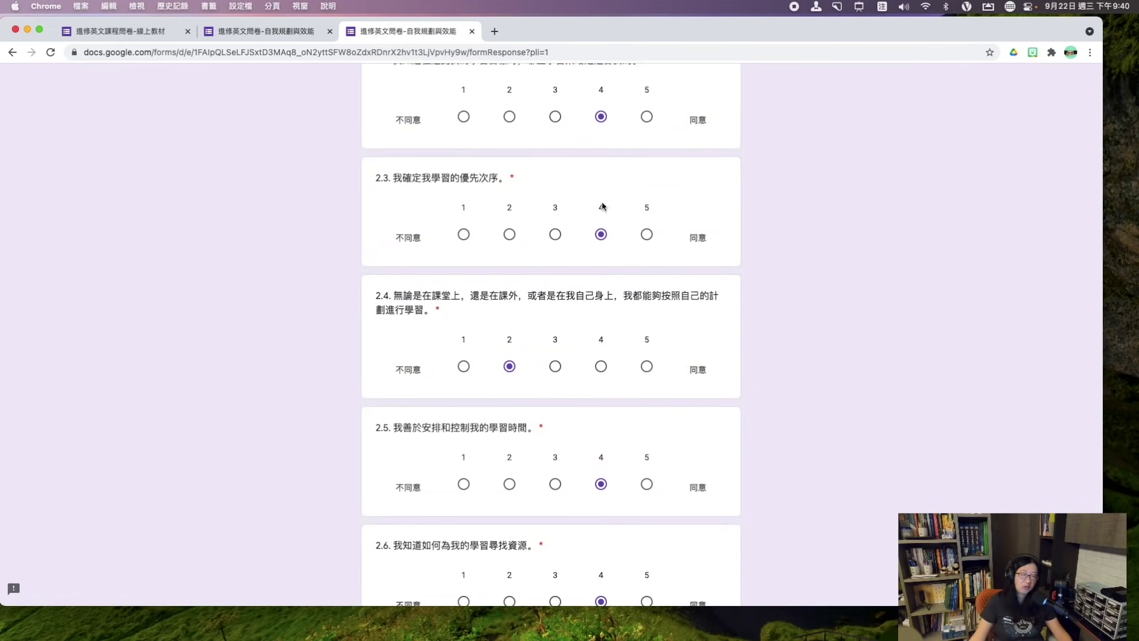
scroll(600, 203, up, 5)
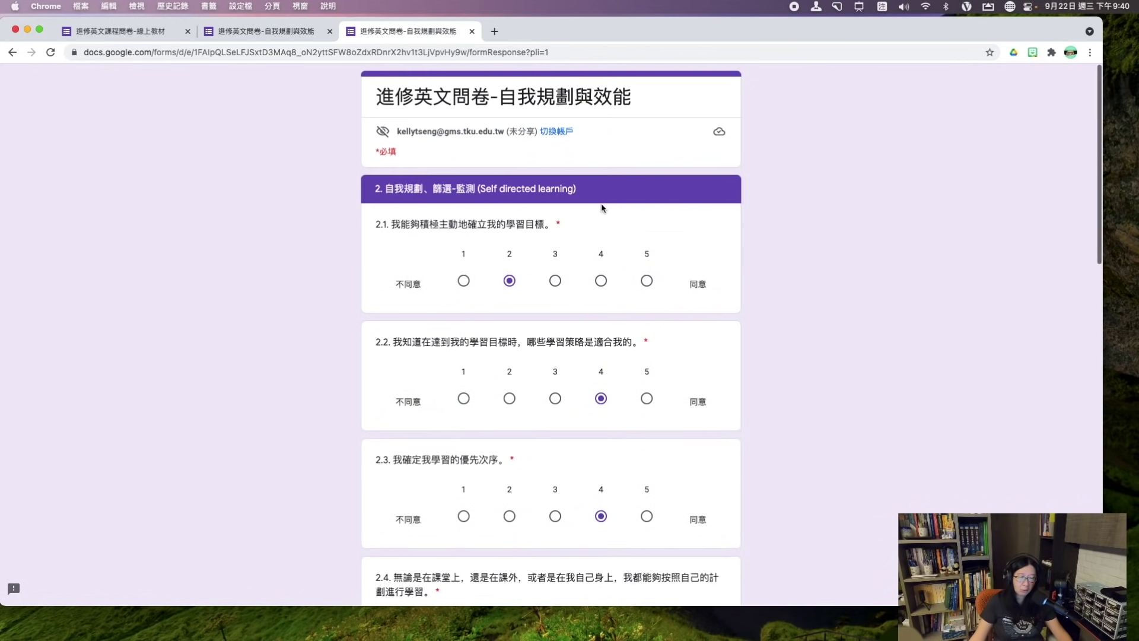
click(468, 284)
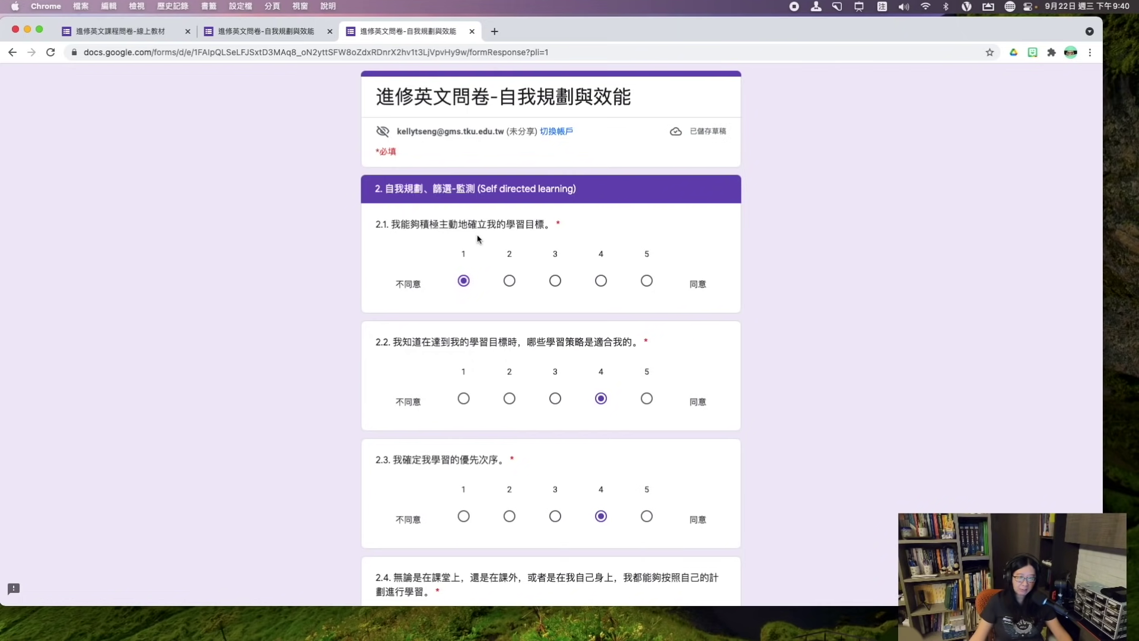
scroll(514, 276, down, 1)
scroll(514, 276, down, 1)
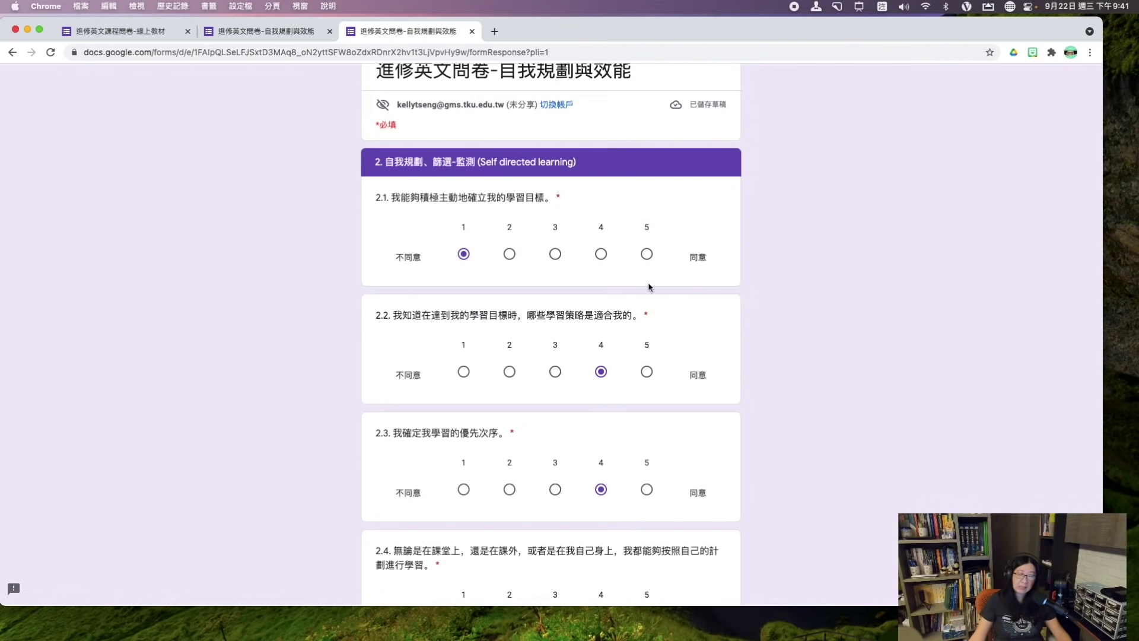
scroll(607, 293, down, 15)
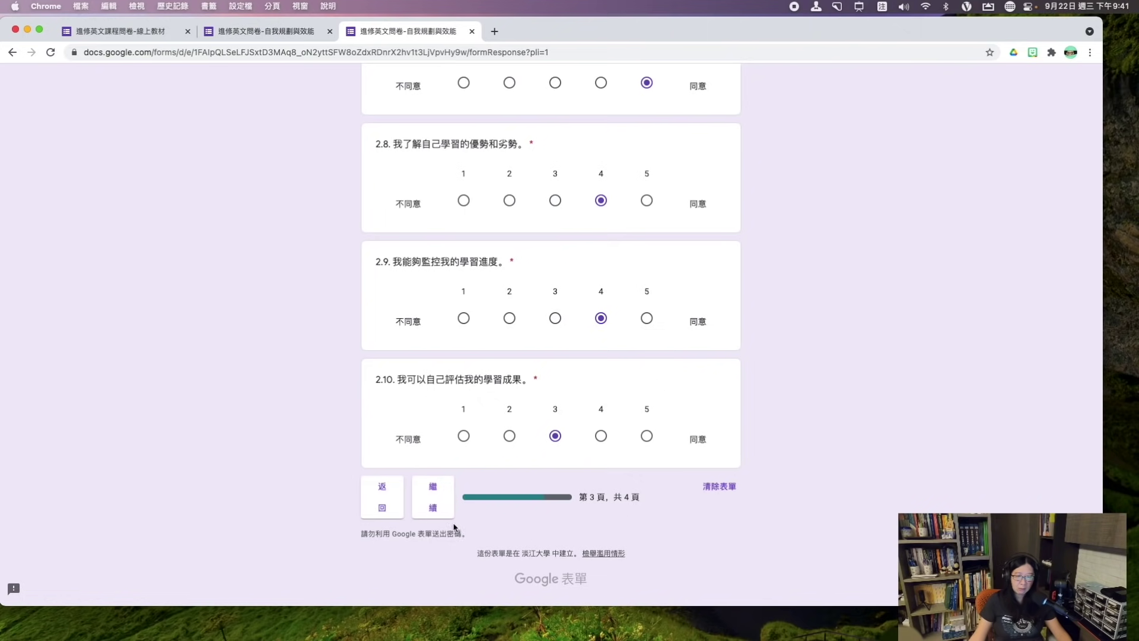
scroll(477, 226, up, 15)
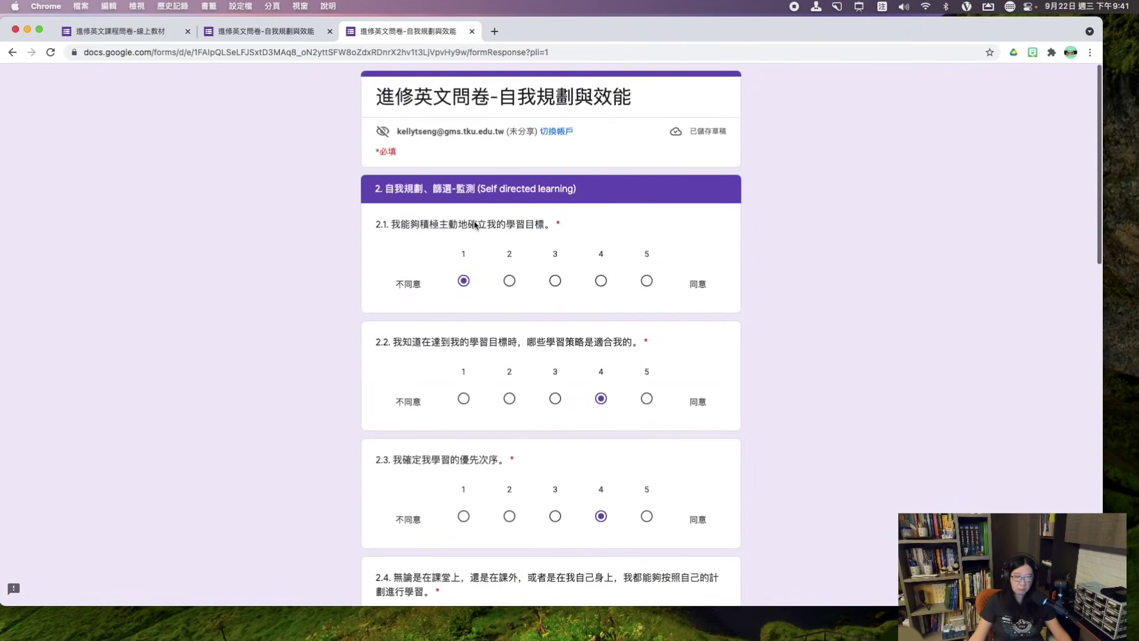
Close the two self-planning survey tabs and circle 線上教材 in the form title
click(472, 31)
click(330, 31)
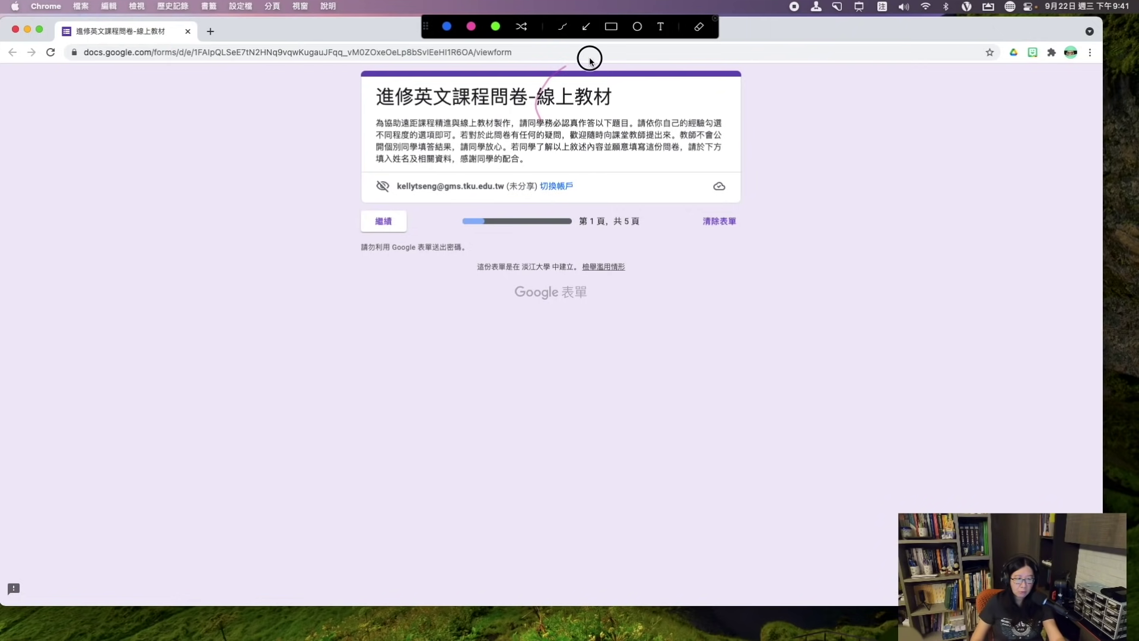
drag(587, 55, 541, 97)
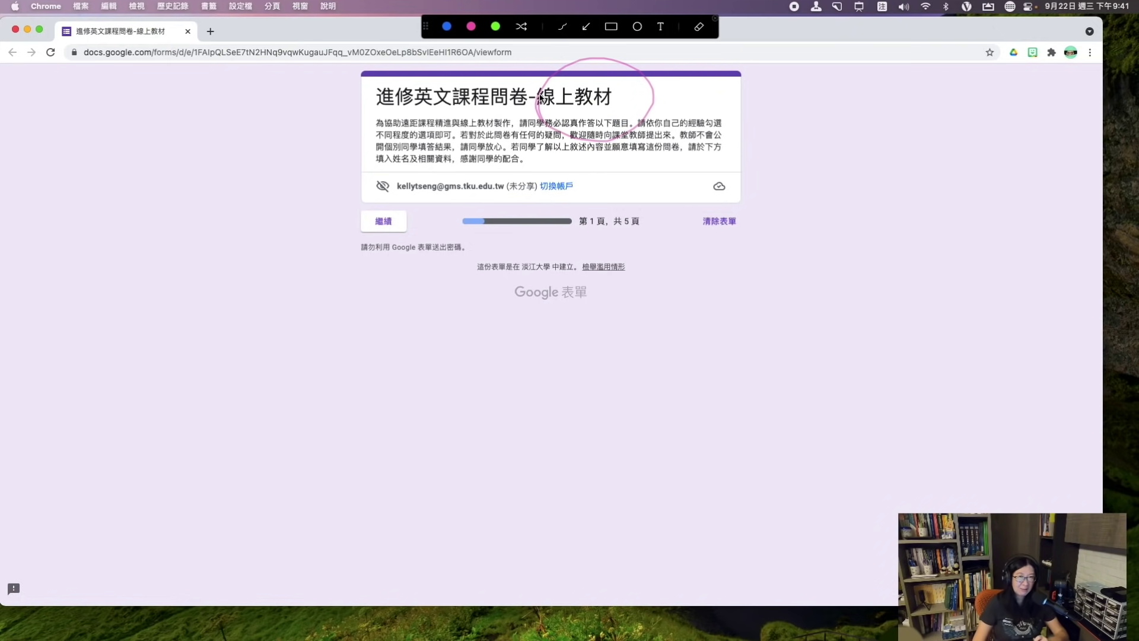
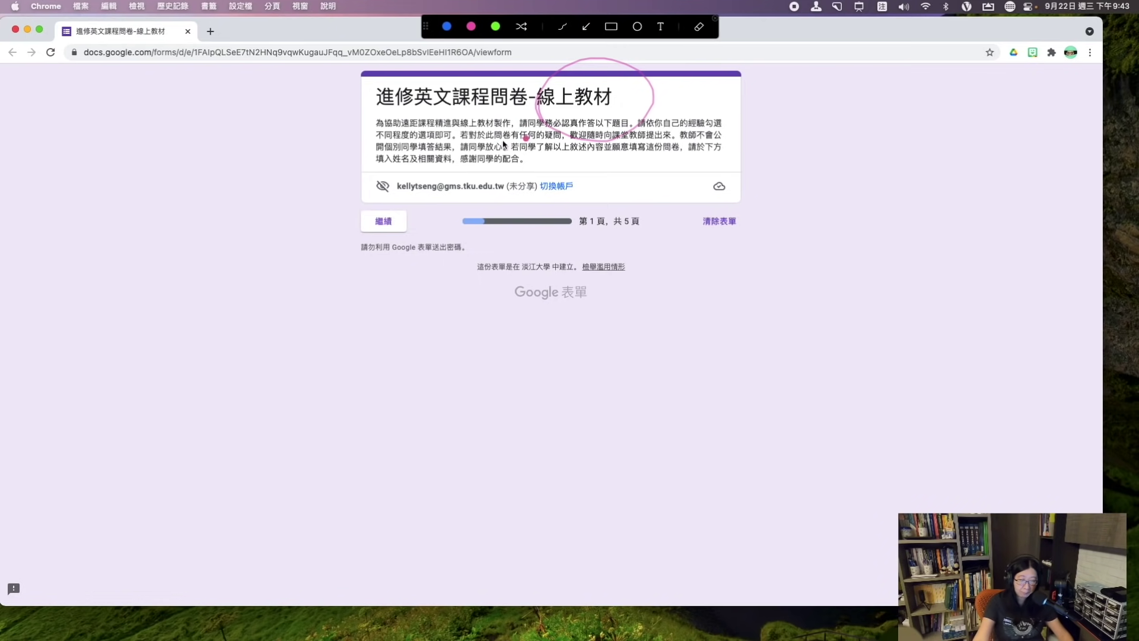
Clear the screen annotations so the survey's intro page (page 1 of 5) shows cleanly
key(Escape)
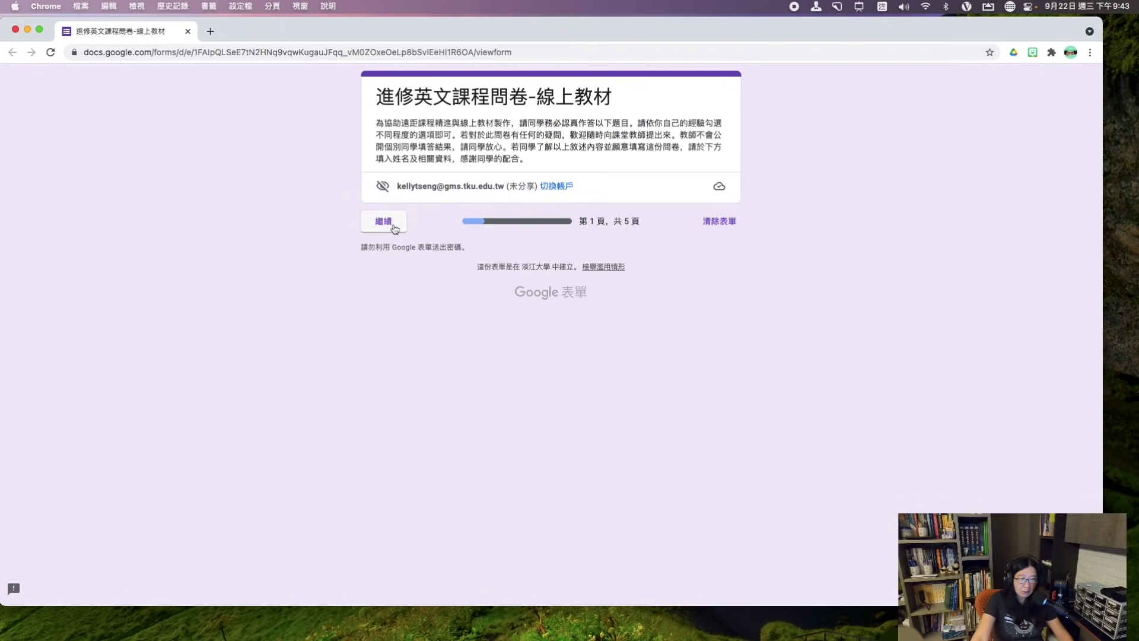
On the basic-info page, replace the 學號 and 姓名 answers with new entries
click(385, 227)
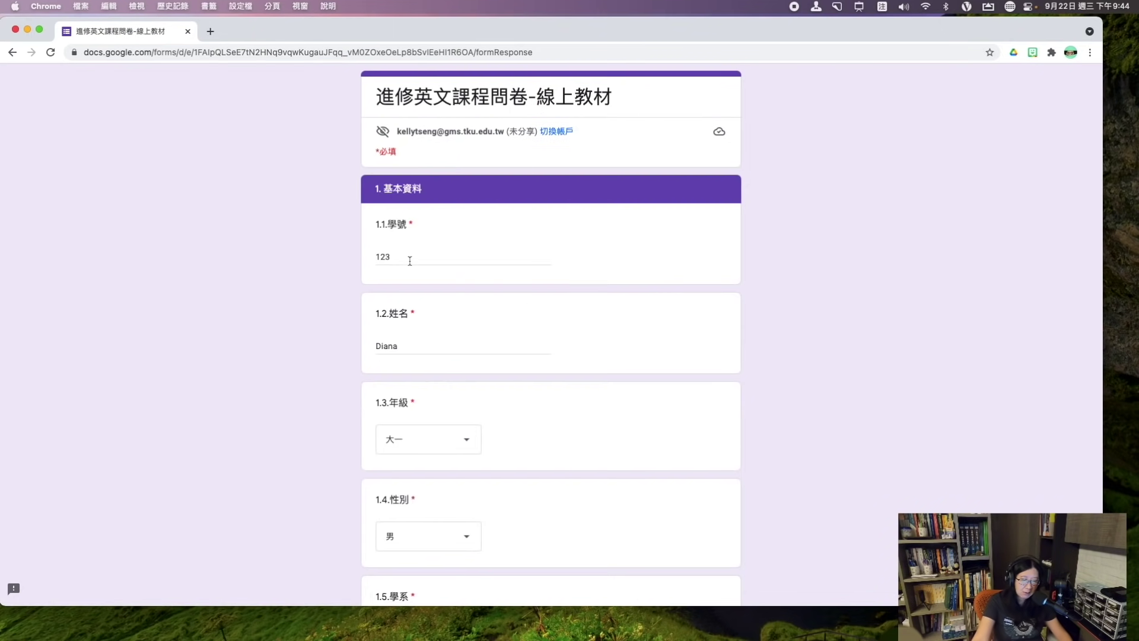
drag(407, 257, 352, 256)
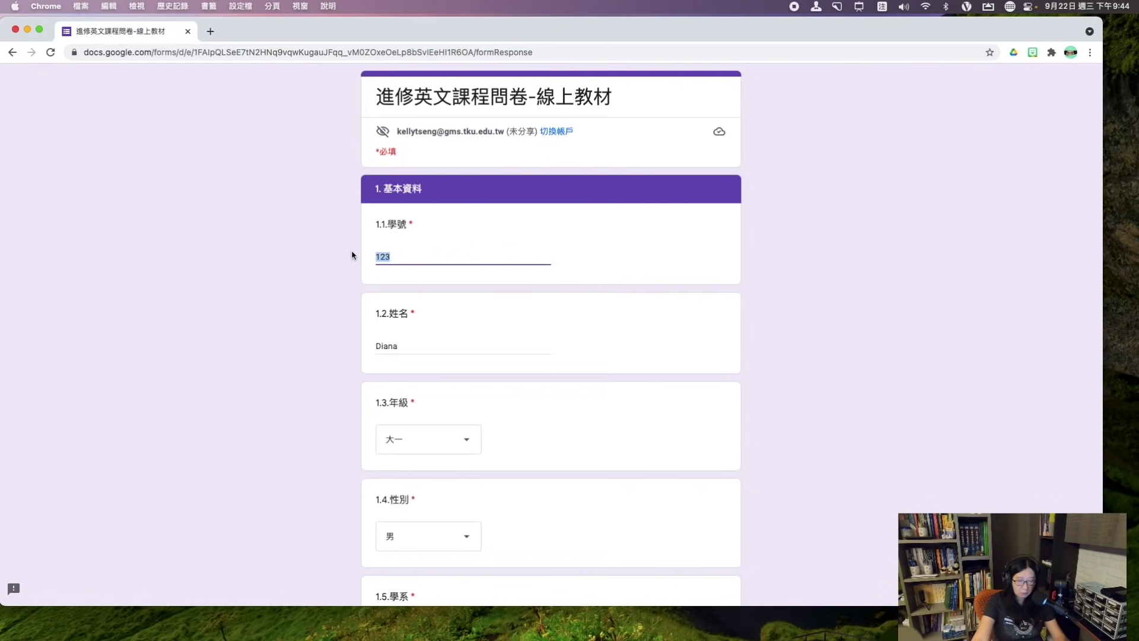
key(BackSpace)
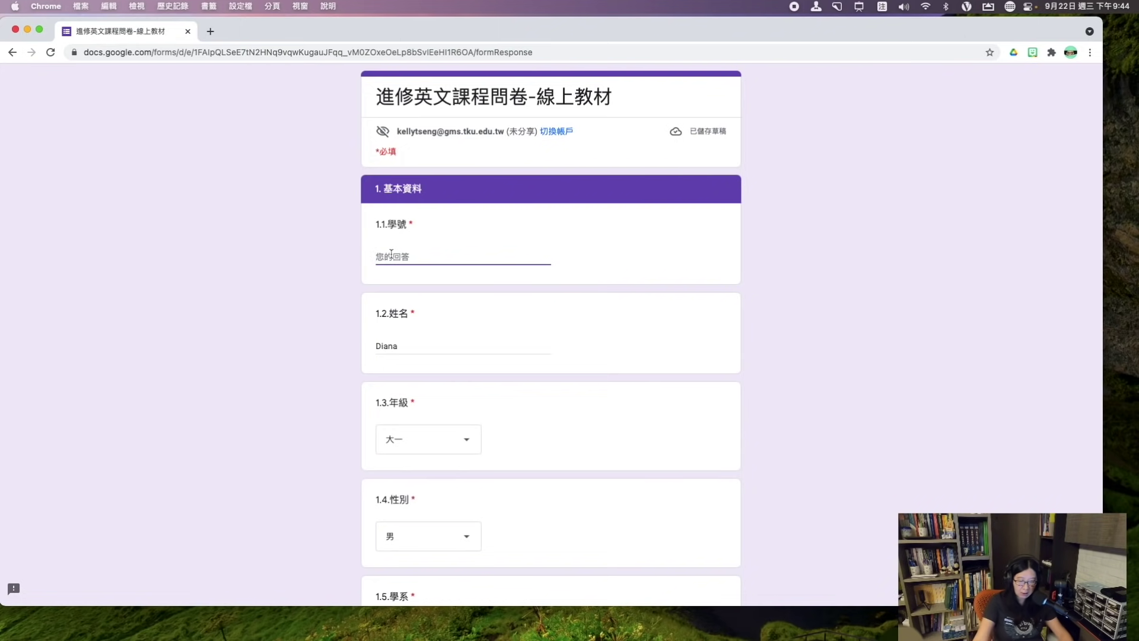
text(1)
click(393, 347)
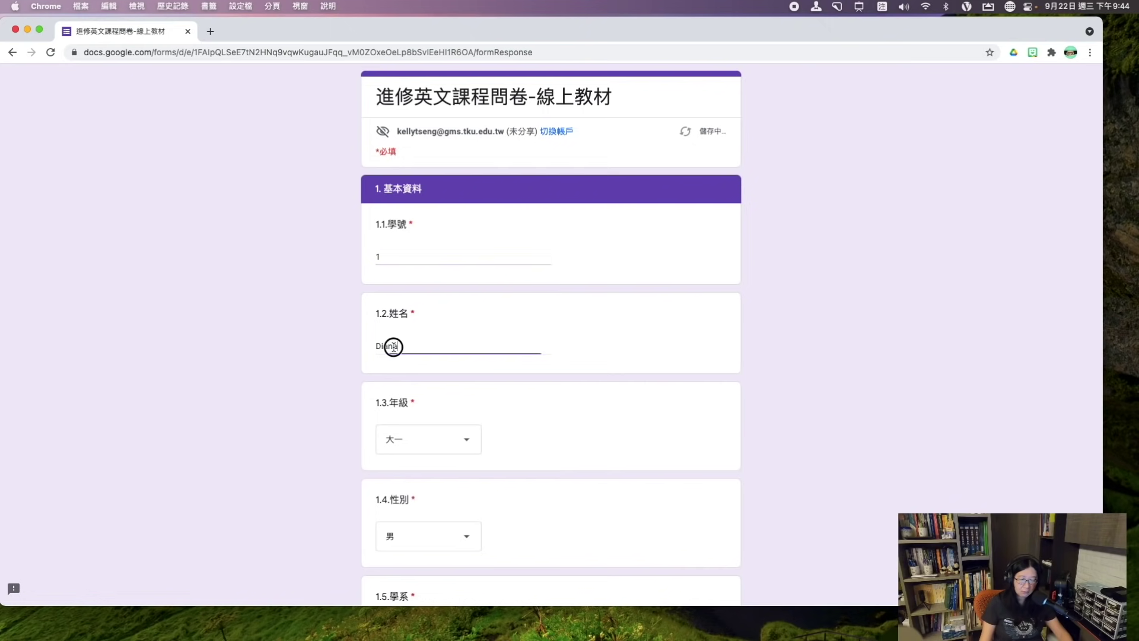
double_click(394, 347)
key(BackSpace)
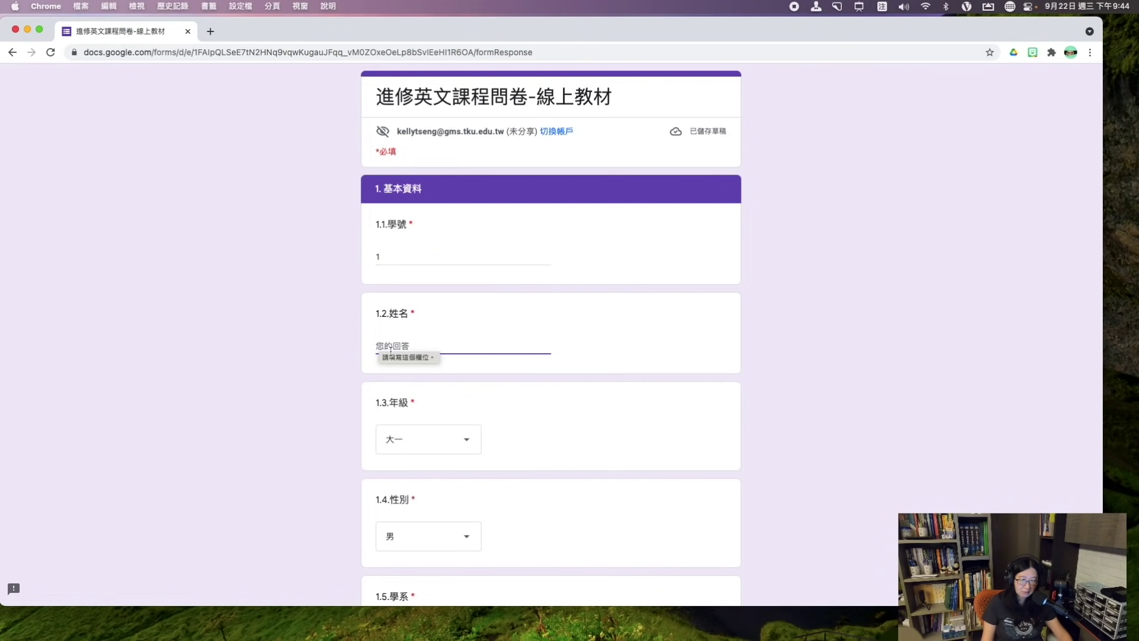
text(ffff)
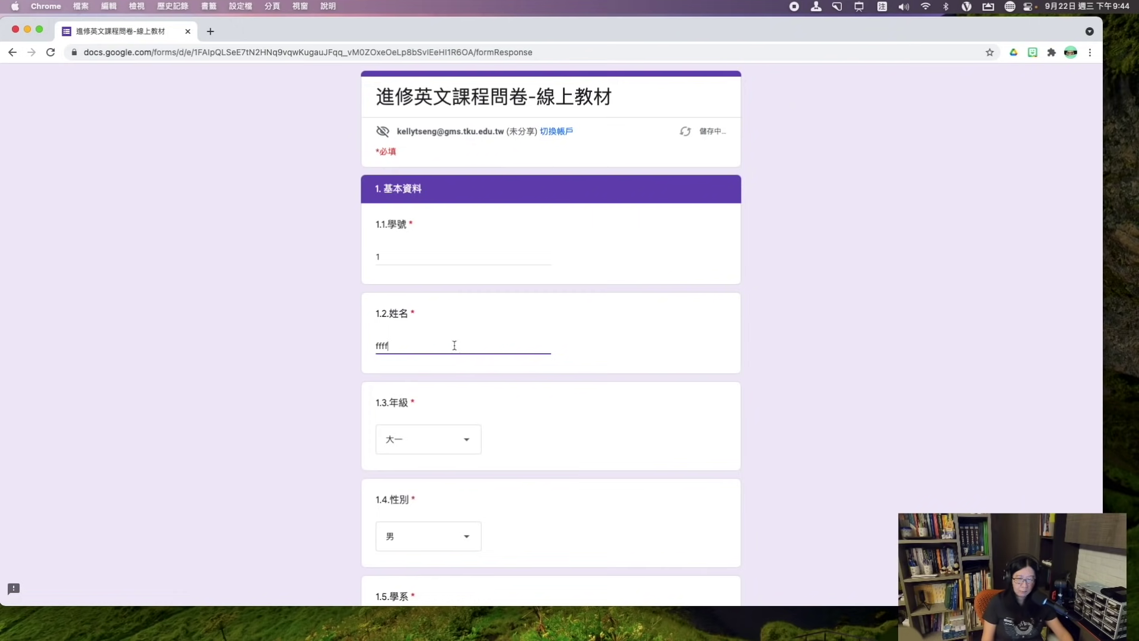
Set 年級 to 大四, keep 性別 as 男, and select the 學系 answer 'oh ya'
scroll(471, 446, down, 3)
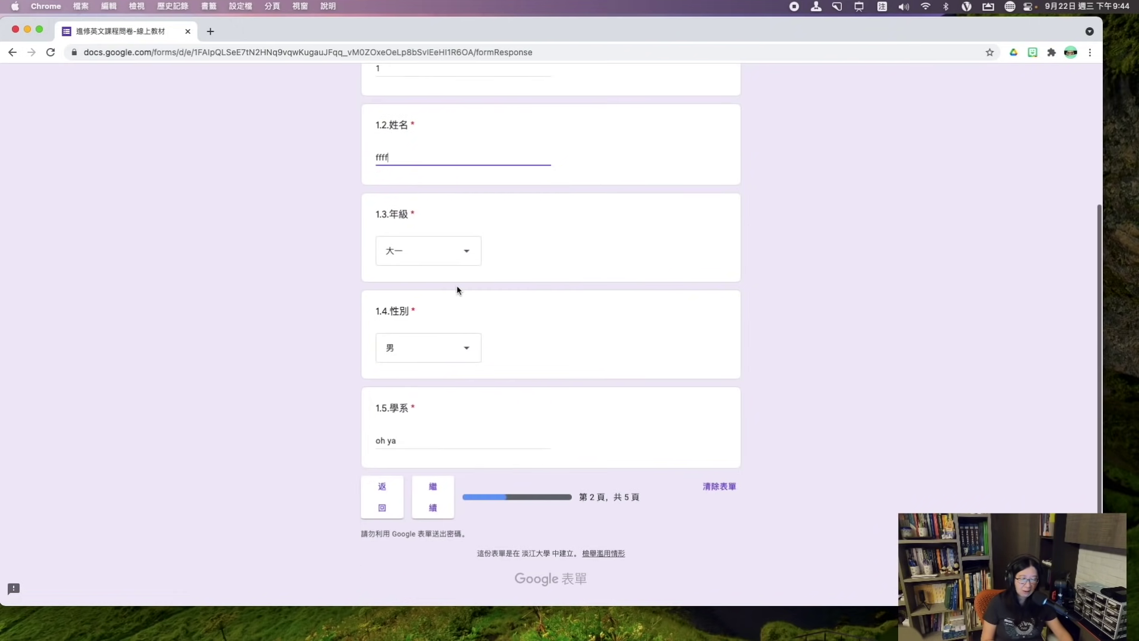
click(461, 254)
click(399, 339)
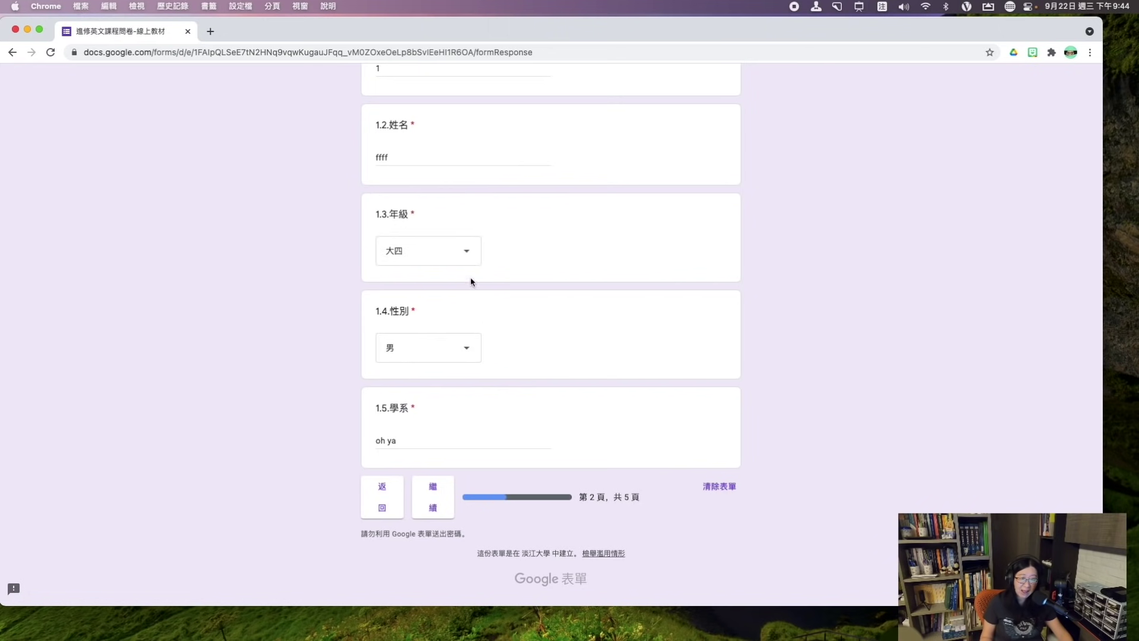
click(460, 360)
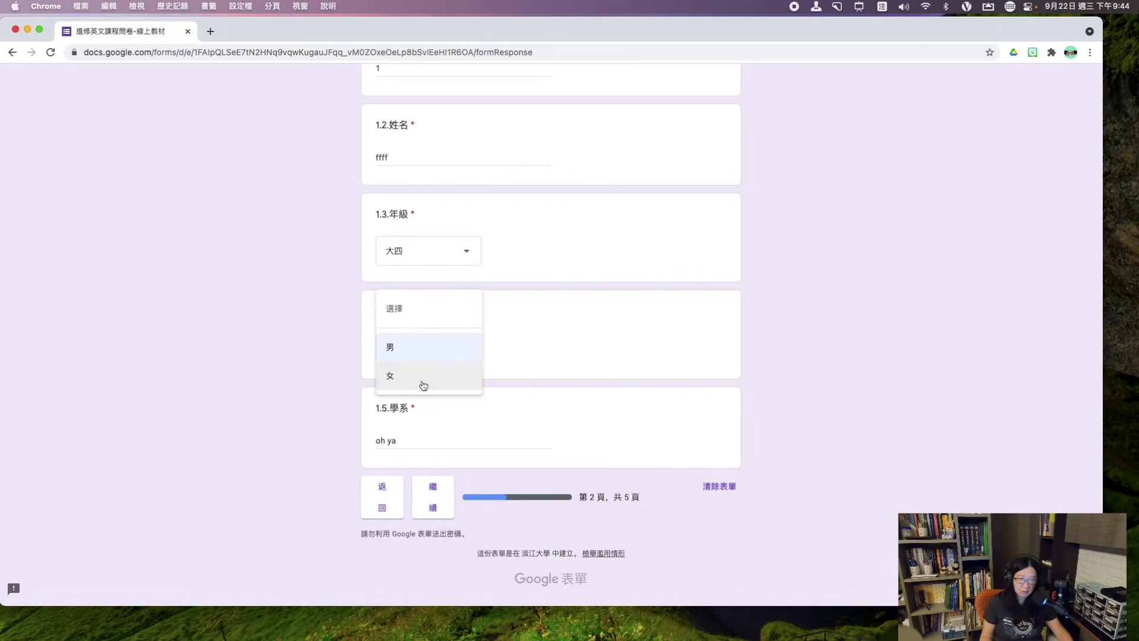
click(422, 361)
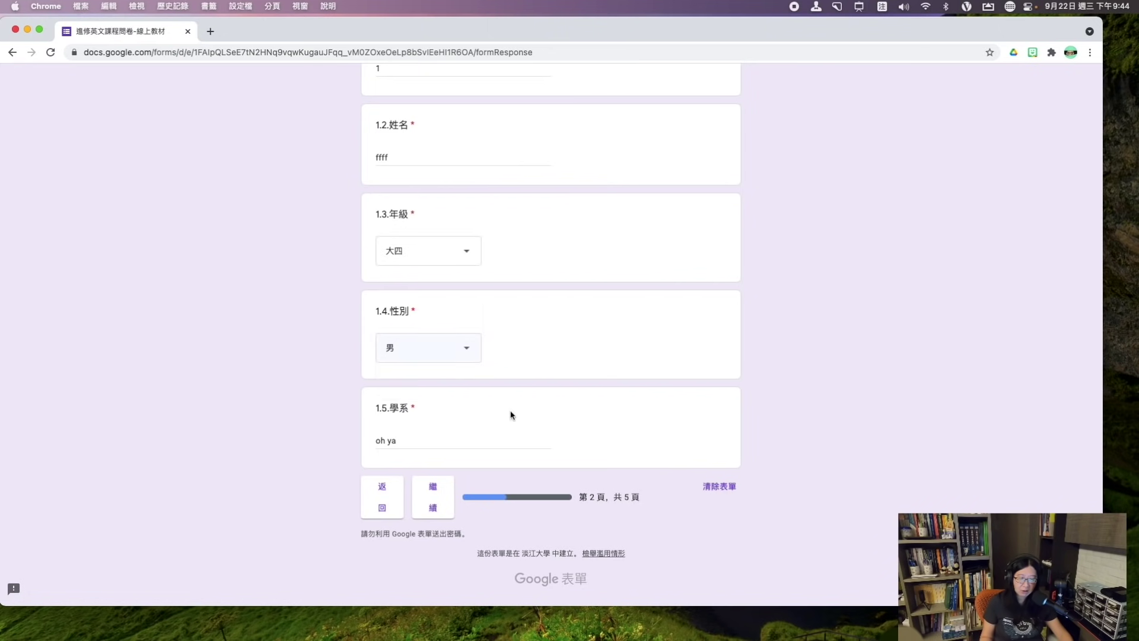
click(417, 444)
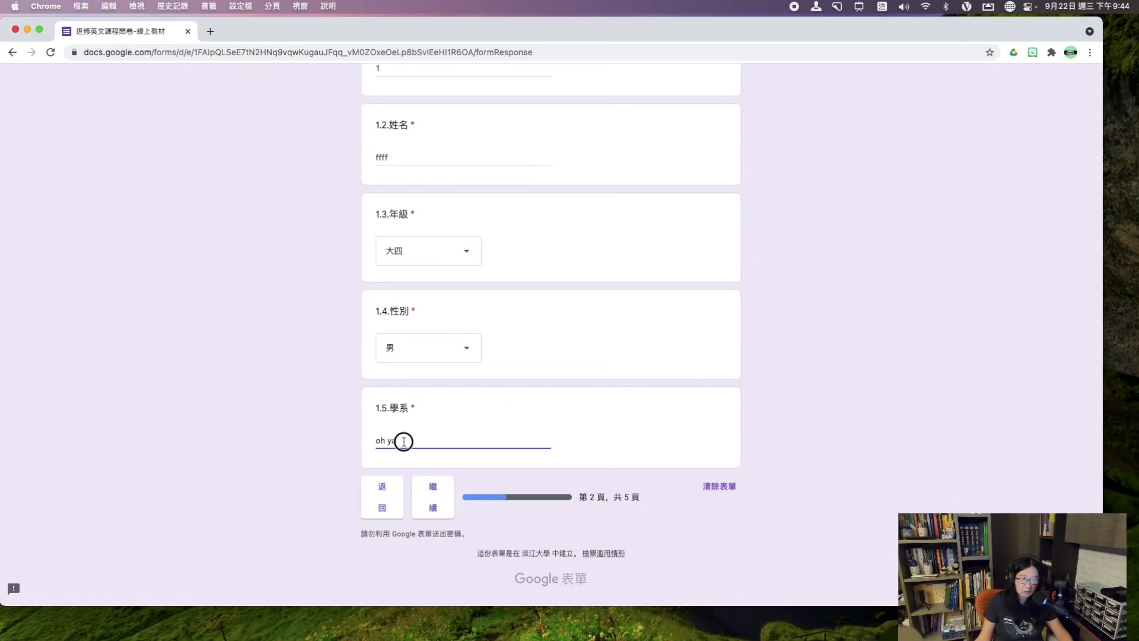
drag(401, 440, 363, 440)
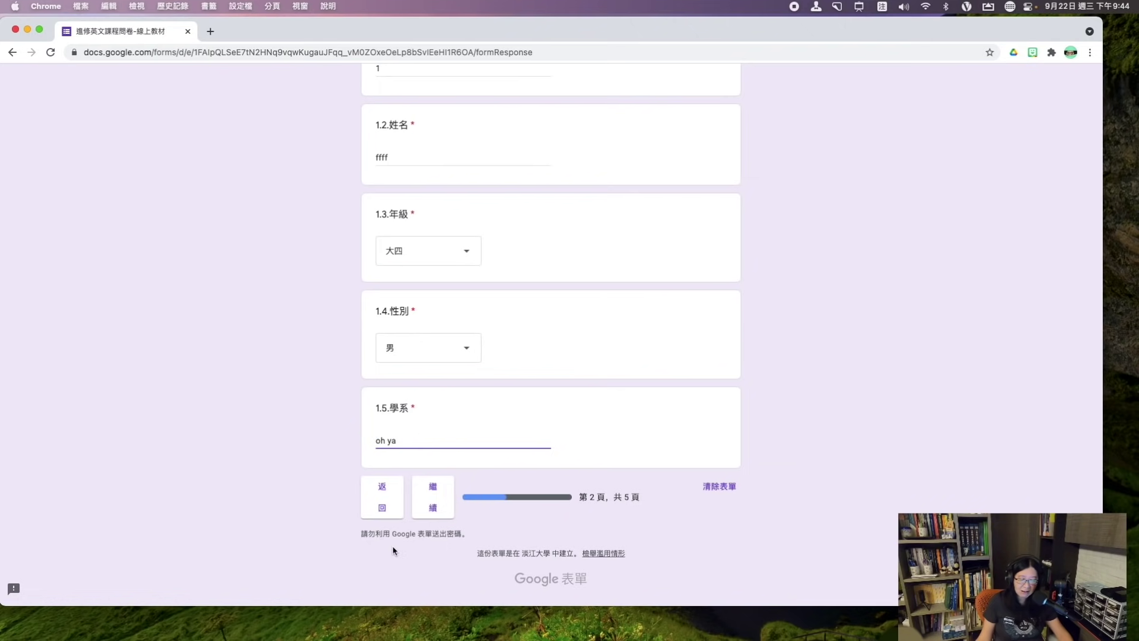
On the 認知距離 page, rate question 2.1's interactive materials (row a) as 5 同意
click(432, 504)
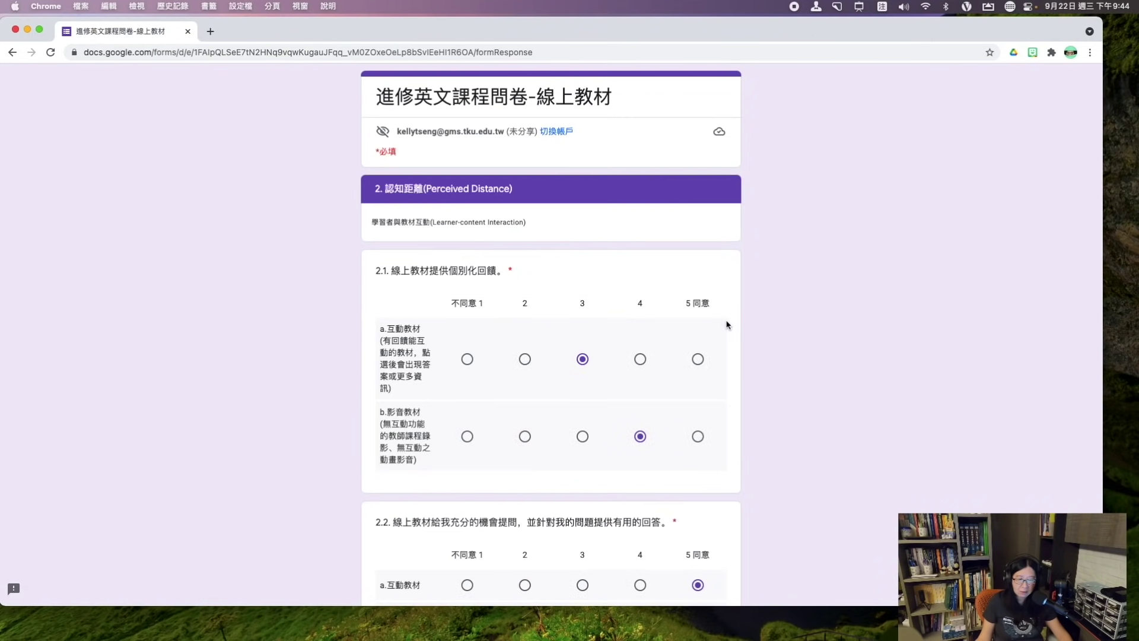
scroll(660, 397, down, 3)
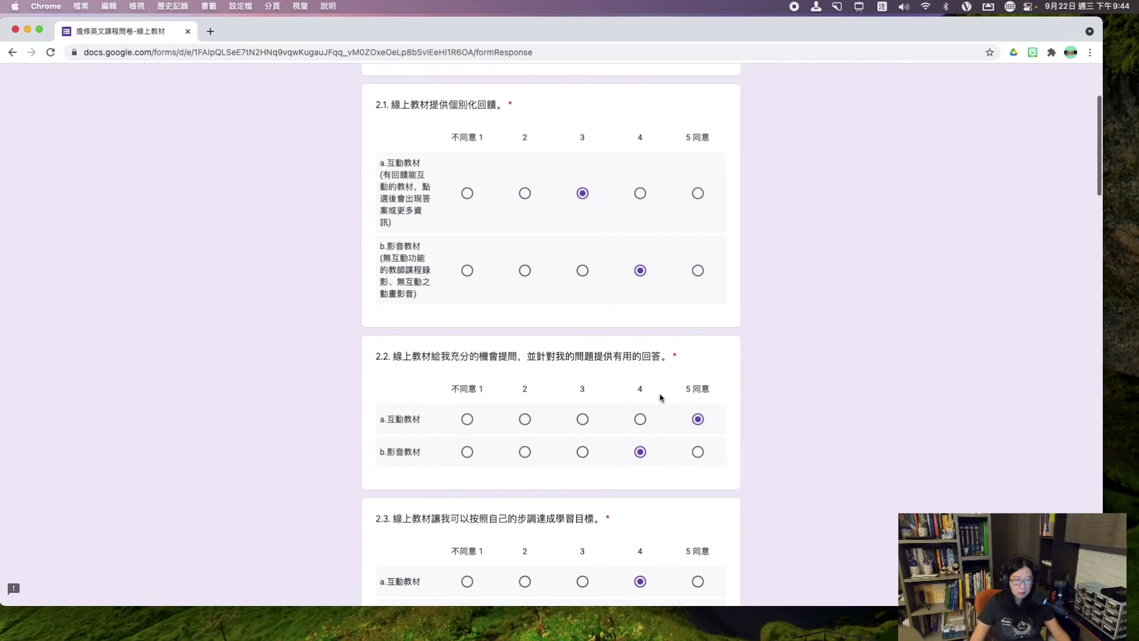
scroll(660, 397, down, 1)
scroll(660, 397, up, 2)
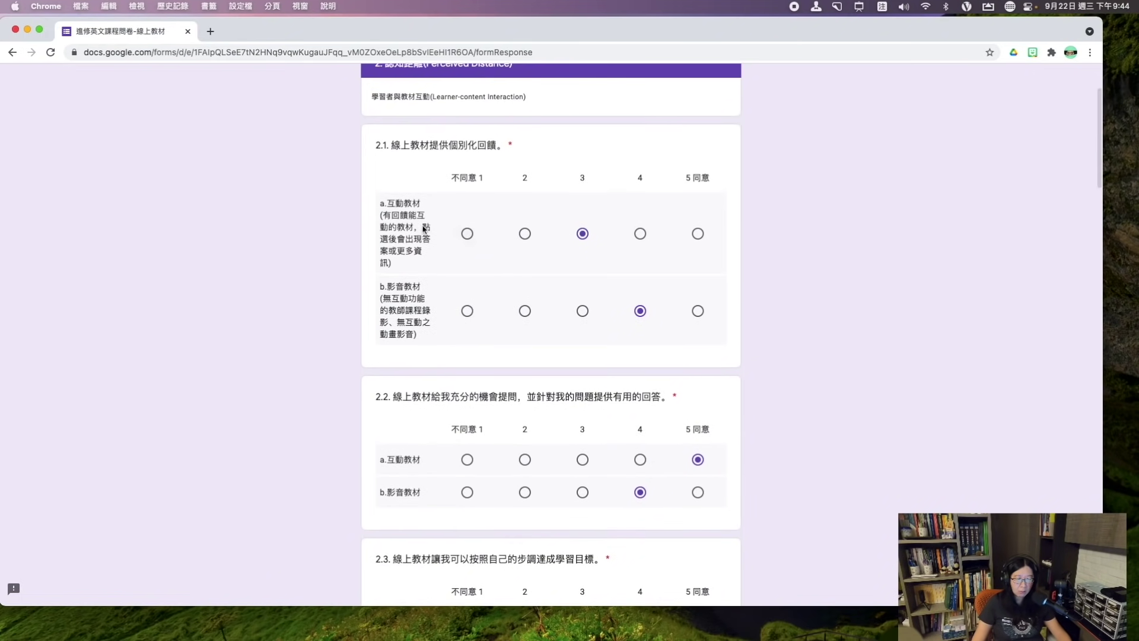
scroll(482, 230, up, 2)
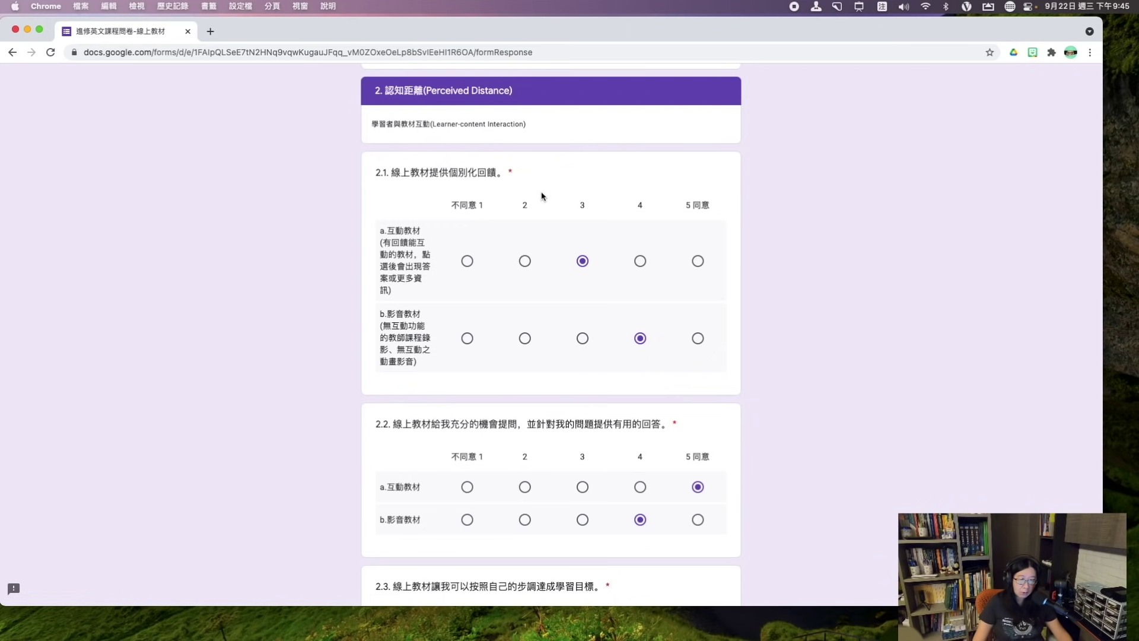
click(467, 261)
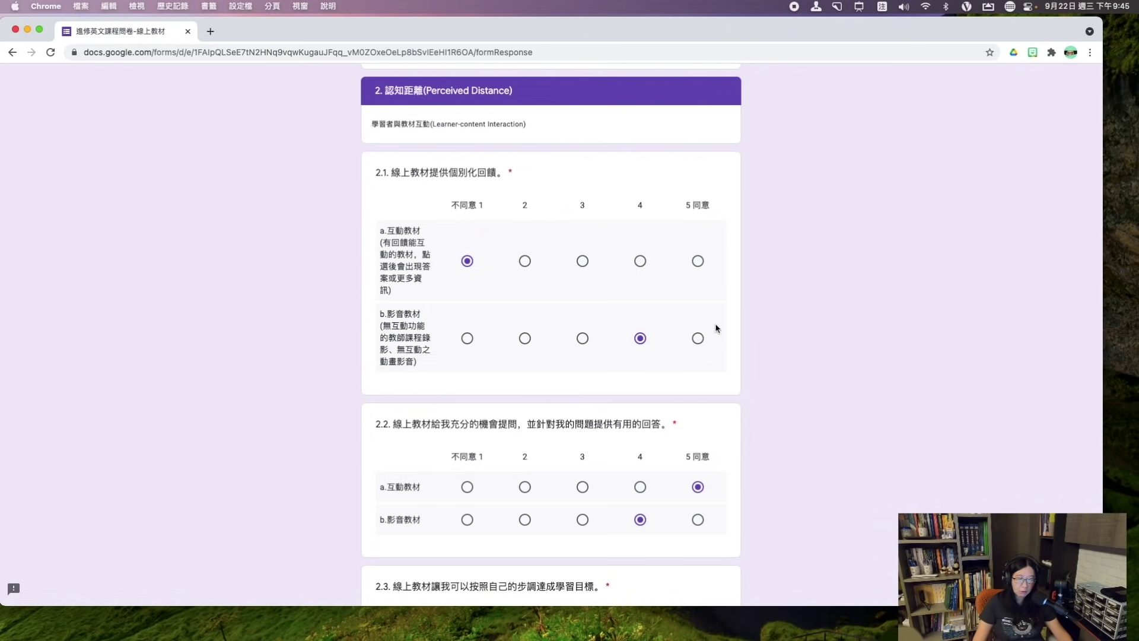
click(708, 261)
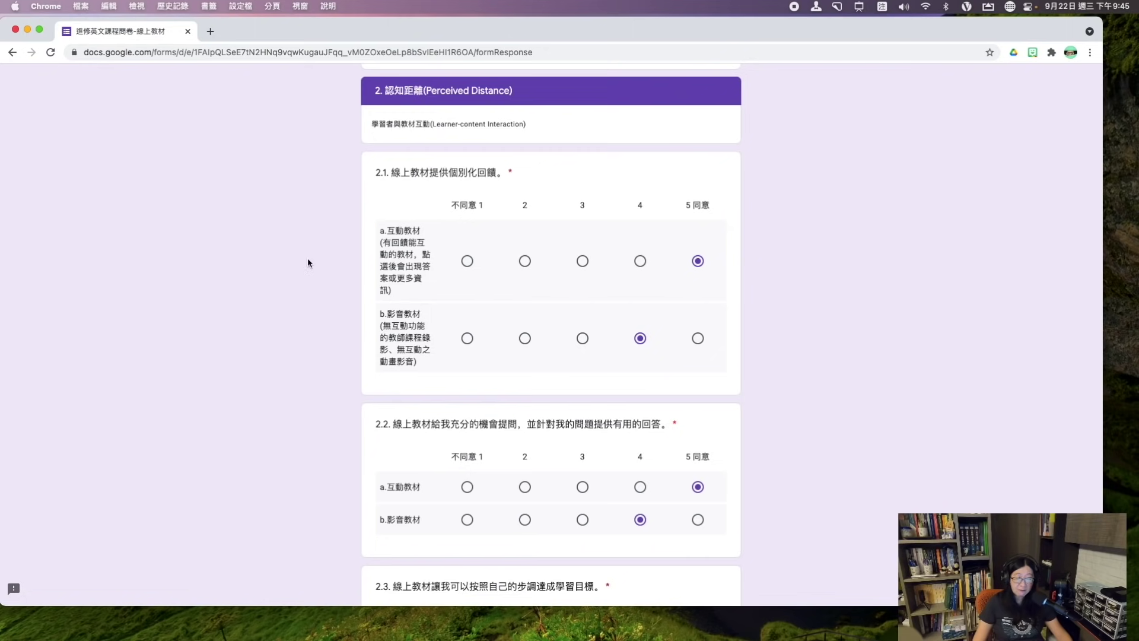
key(ctrl+shift+a)
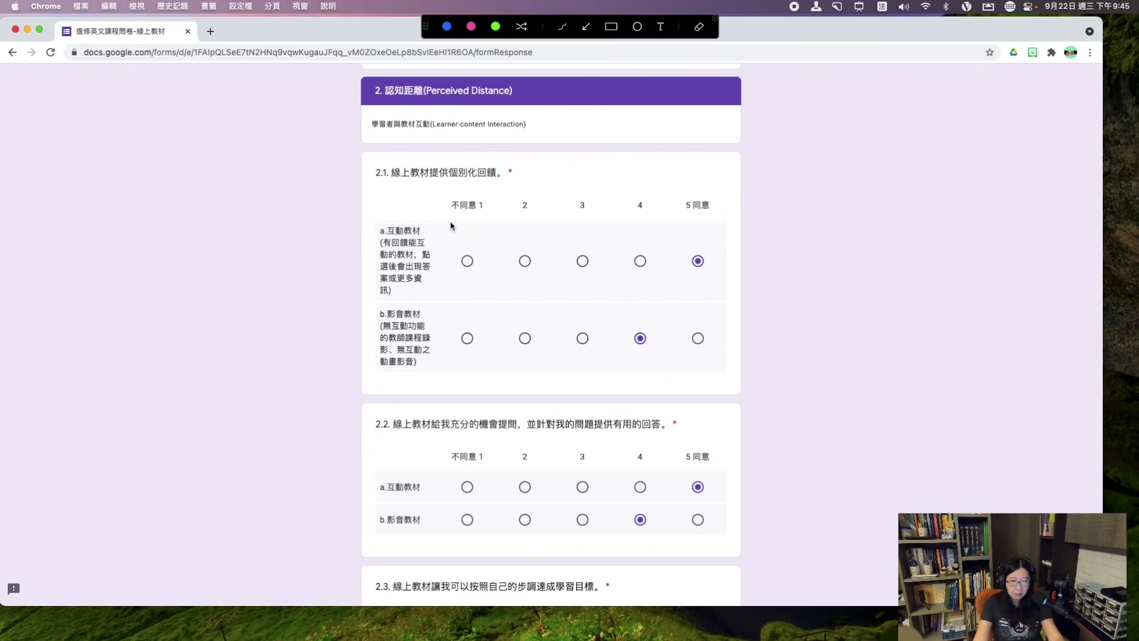
mouse_move(404, 197)
mouse_down()
mouse_move(361, 224)
mouse_move(348, 267)
mouse_move(433, 197)
mouse_up()
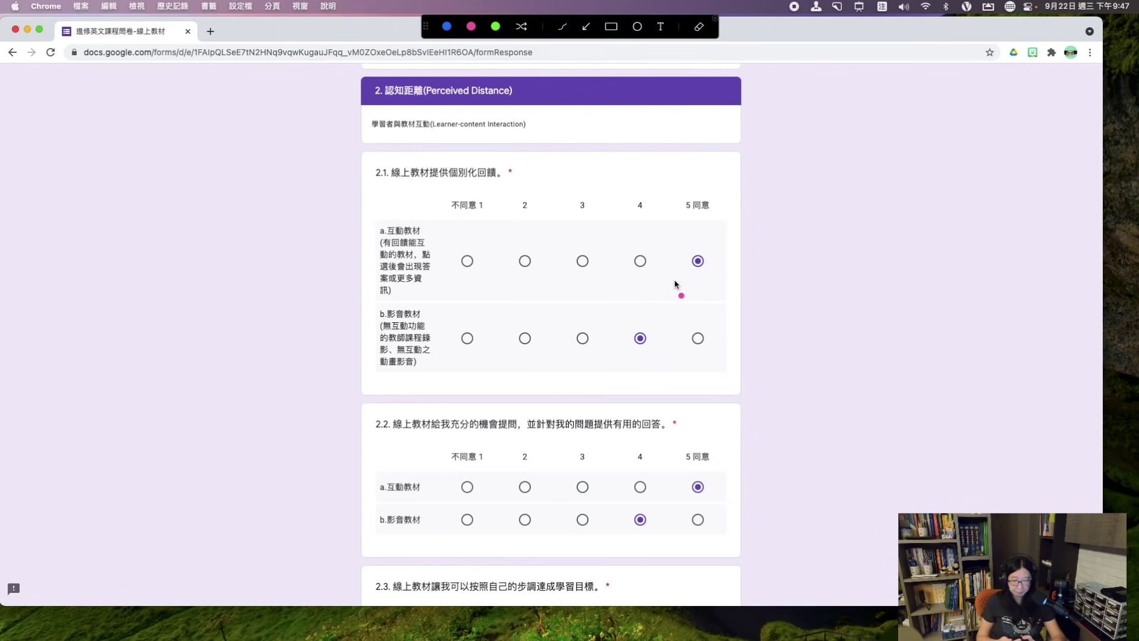
mouse_move(355, 354)
mouse_down()
mouse_move(364, 333)
mouse_move(422, 292)
mouse_up()
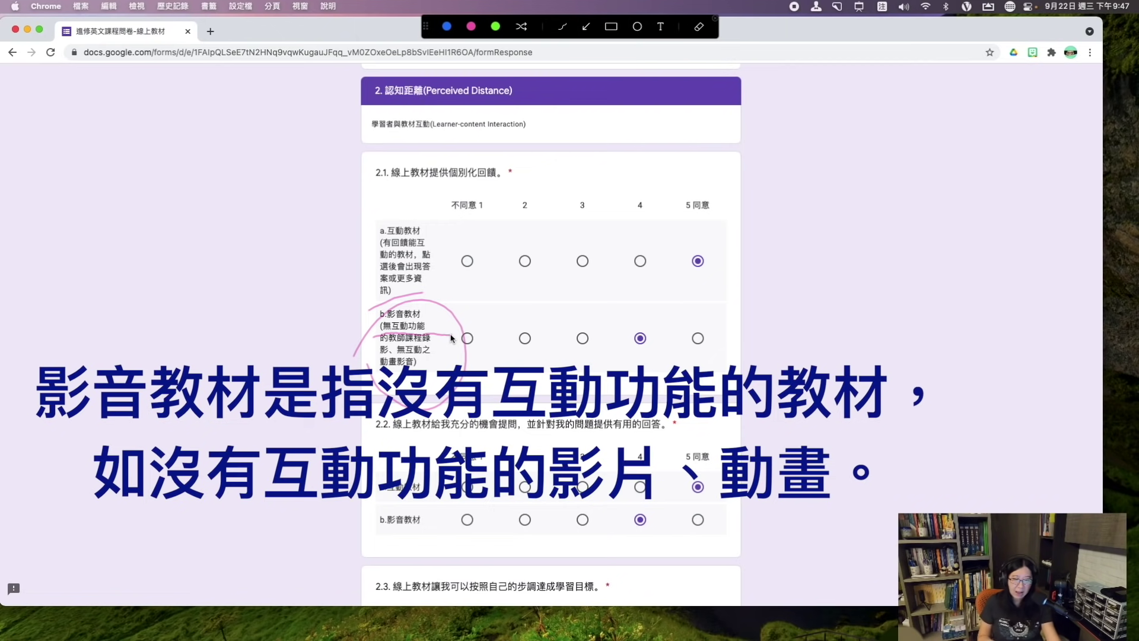
drag(380, 223, 446, 184)
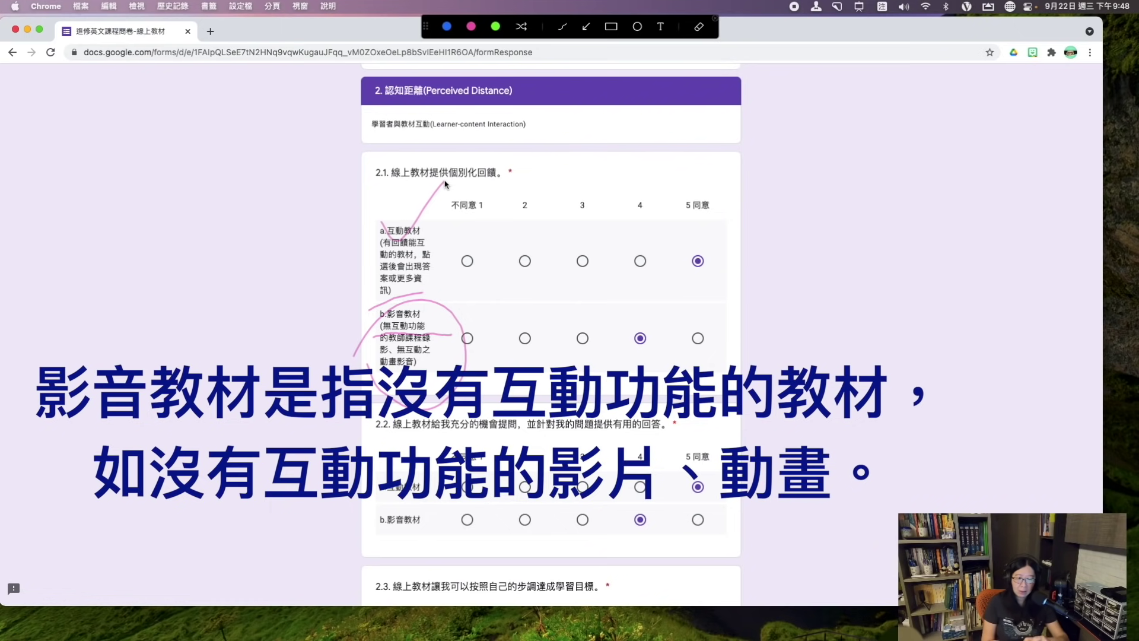
mouse_move(354, 355)
mouse_down()
mouse_move(503, 362)
mouse_move(404, 415)
mouse_up()
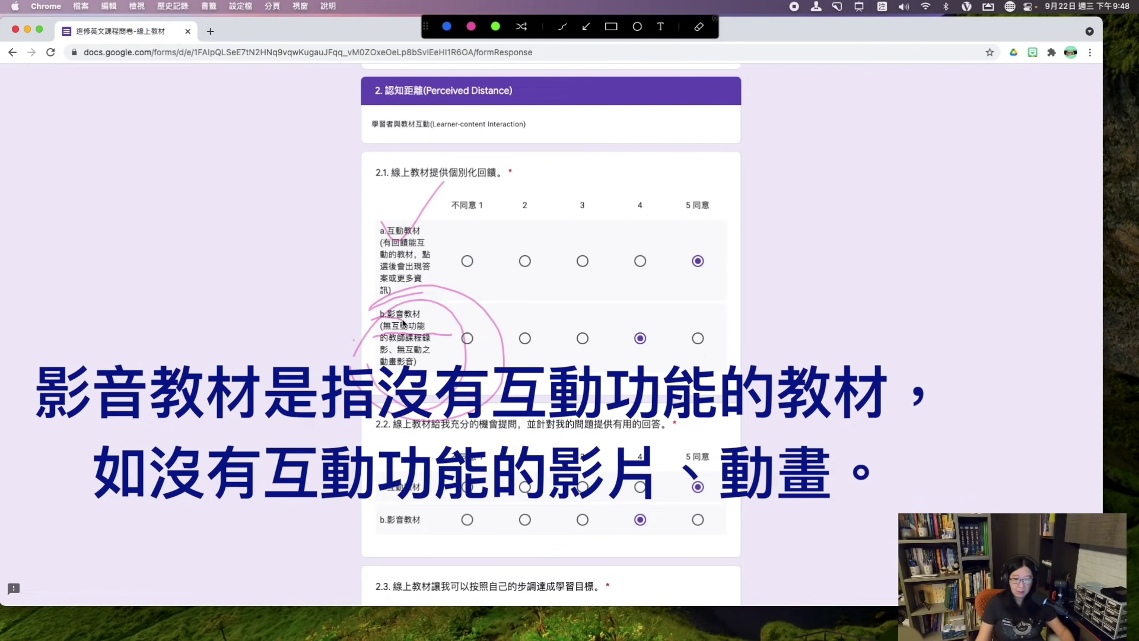
key(Escape)
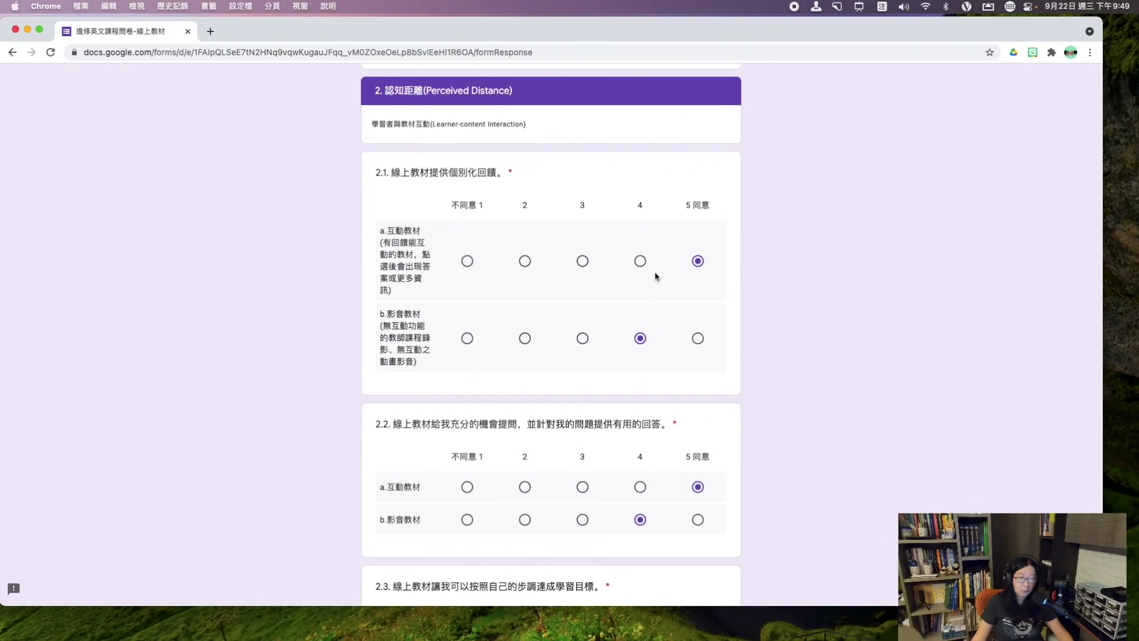
scroll(657, 288, down, 6)
scroll(657, 293, down, 1)
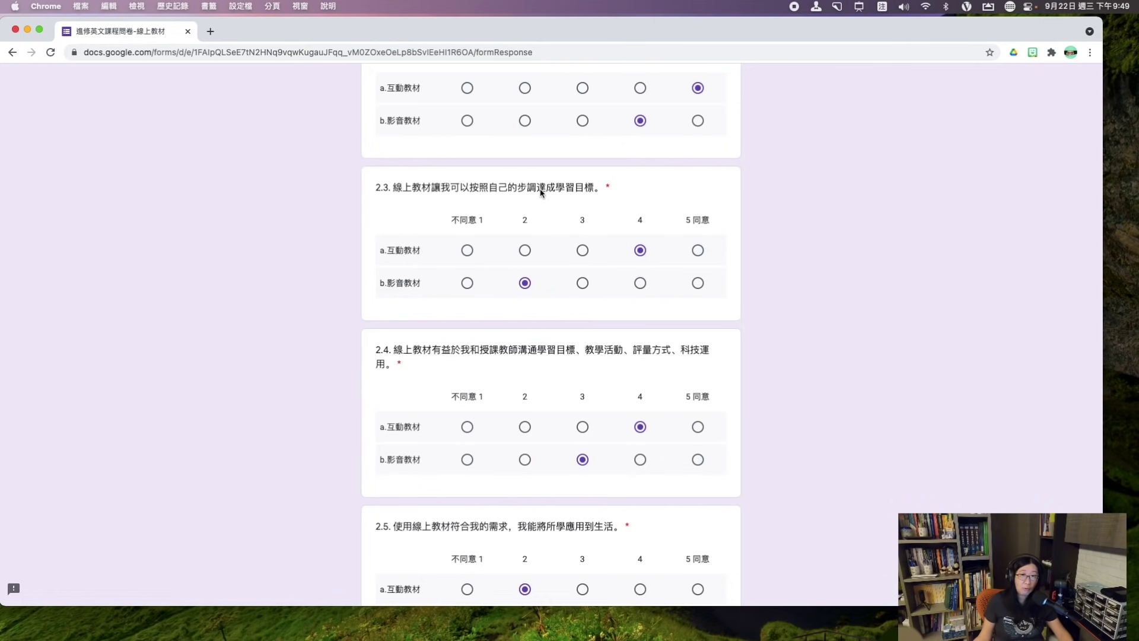
scroll(717, 242, down, 1)
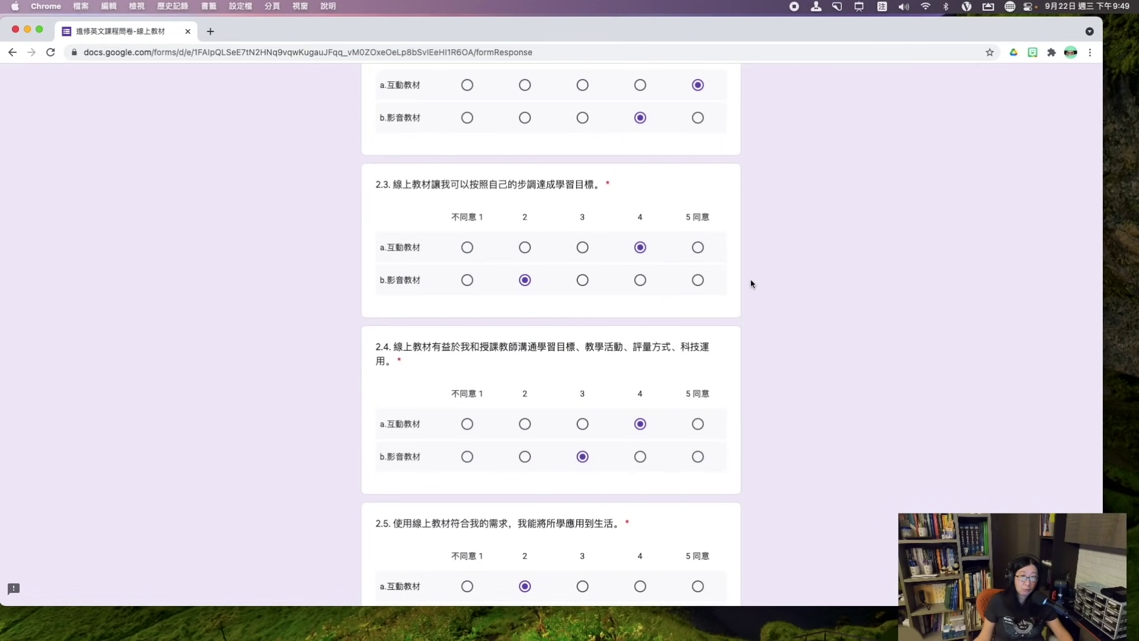
scroll(750, 284, down, 20)
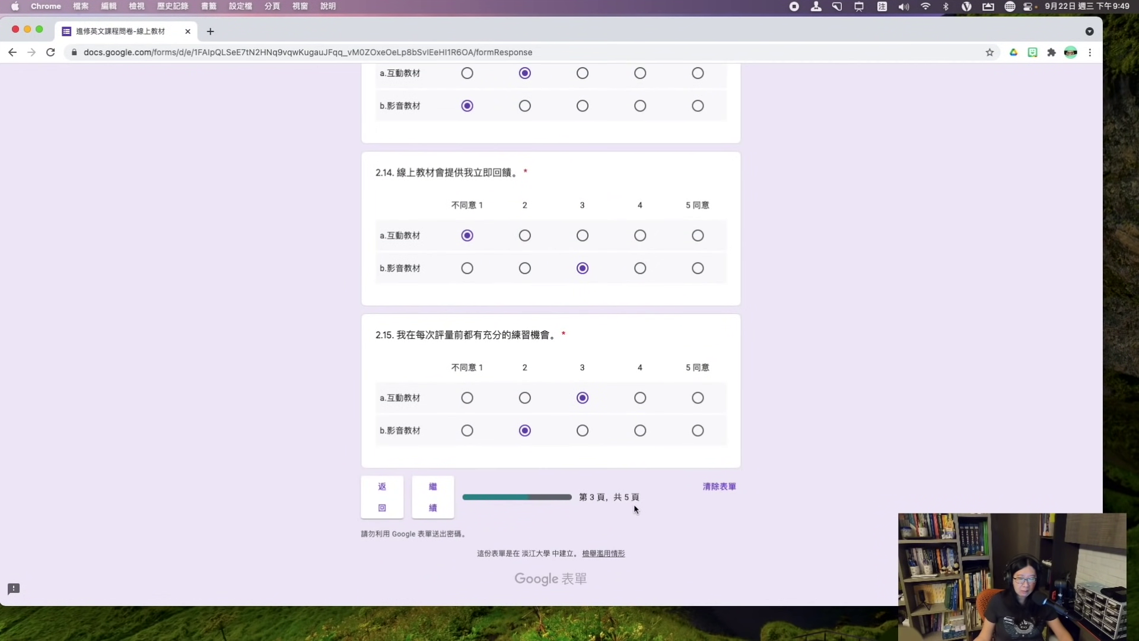